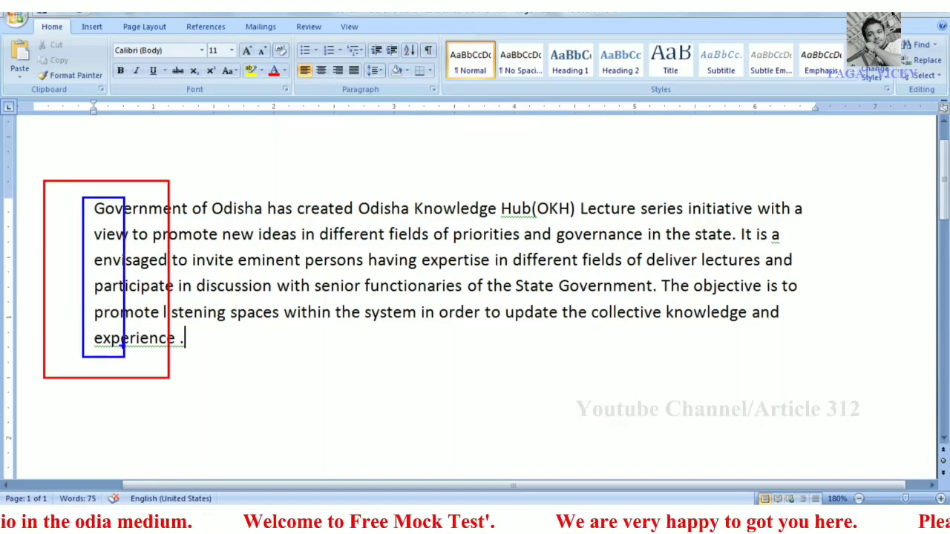
pyautogui.moveTo(764, 199)
pyautogui.mouseDown()
pyautogui.moveTo(810, 285)
pyautogui.moveTo(819, 340)
pyautogui.mouseUp()
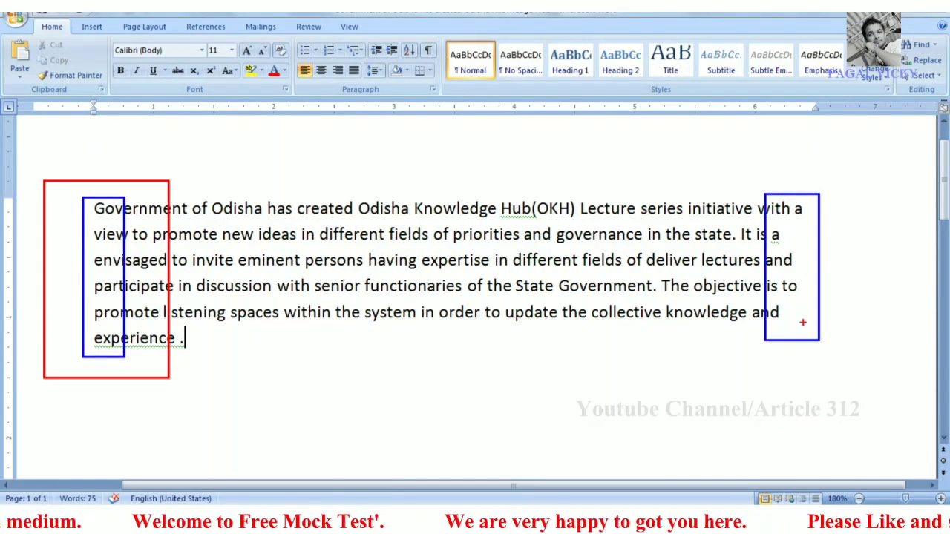
pyautogui.moveTo(740, 164)
pyautogui.mouseDown()
pyautogui.moveTo(810, 291)
pyautogui.moveTo(844, 381)
pyautogui.mouseUp()
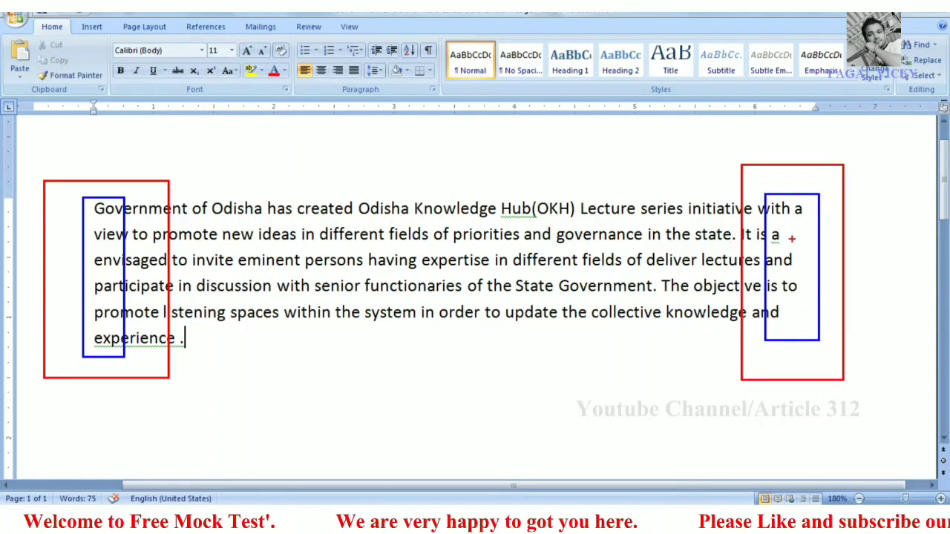
pyautogui.press('Escape')
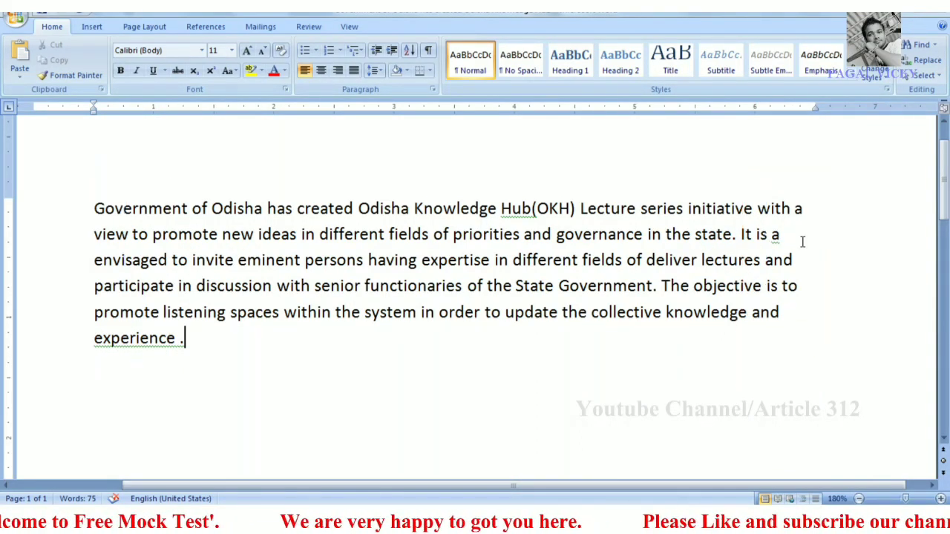
# Justify the whole text on both sides, with its left indent at about 0.38 inch and its right indent at 6.5 inches.
pyautogui.hotkey('ctrl', 'a')
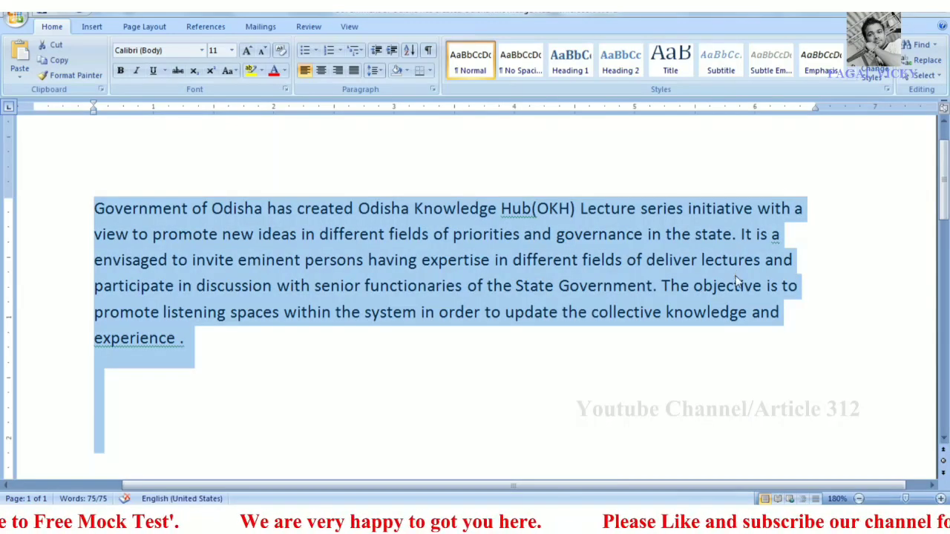
pyautogui.click(355, 70)
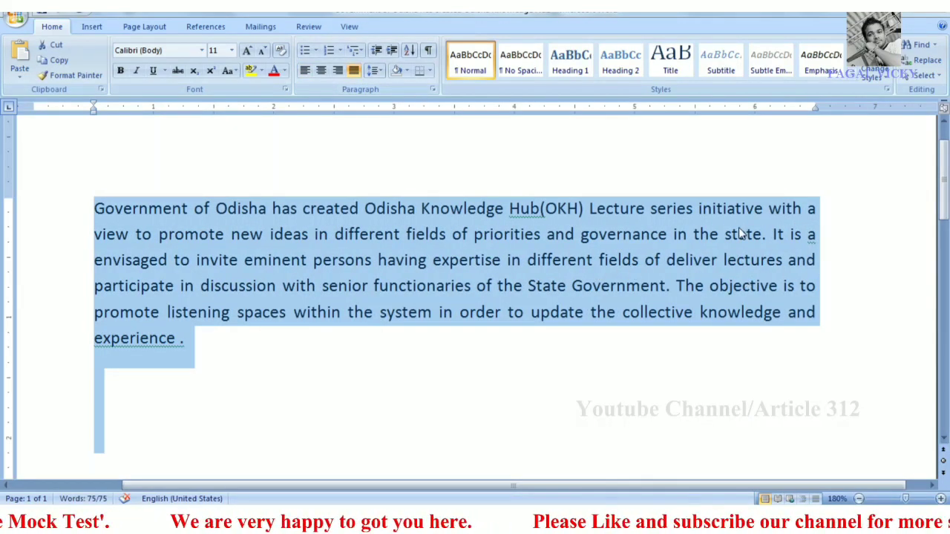
pyautogui.moveTo(815, 106); pyautogui.dragTo(845, 106)
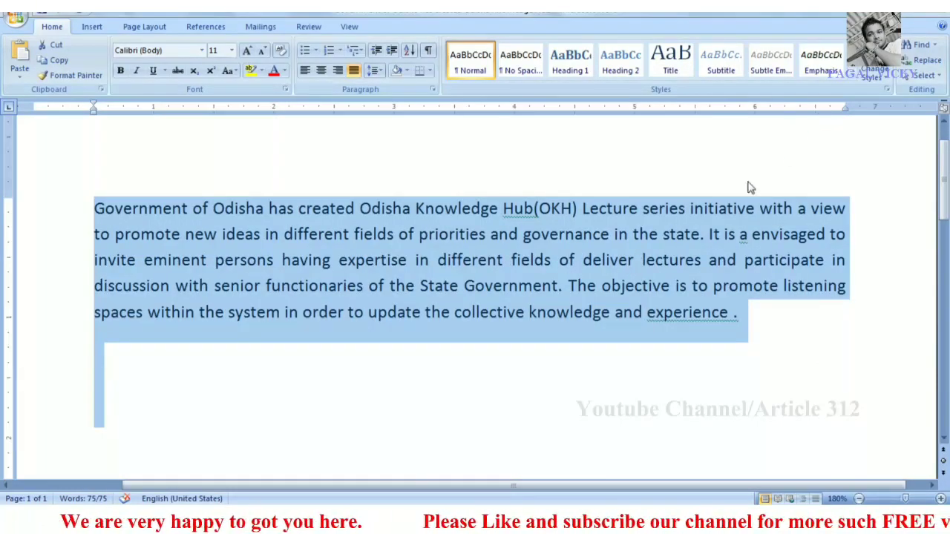
pyautogui.keyDown('ctrl'); pyautogui.scroll(-4, 690, 232); pyautogui.keyUp('ctrl')
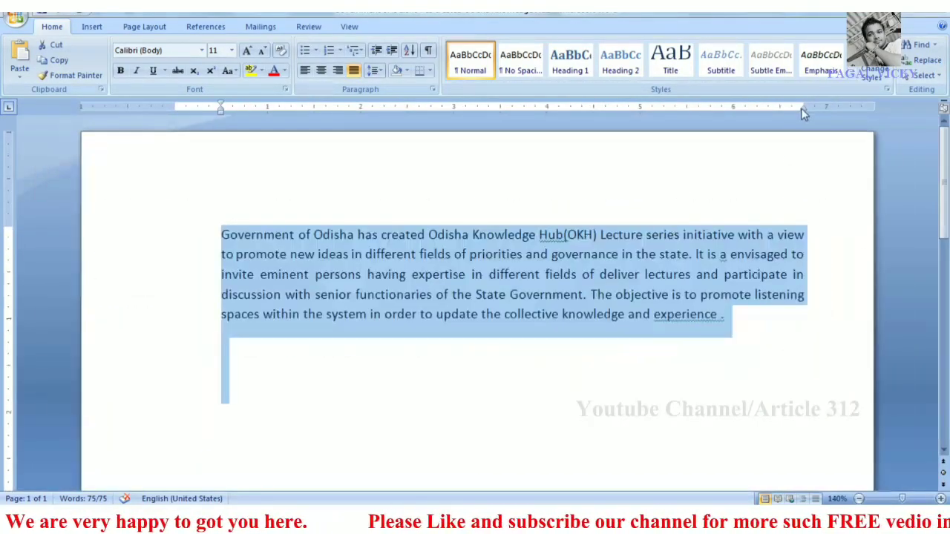
pyautogui.moveTo(804, 106)
pyautogui.mouseDown()
pyautogui.moveTo(816, 106)
pyautogui.moveTo(782, 109)
pyautogui.mouseUp()
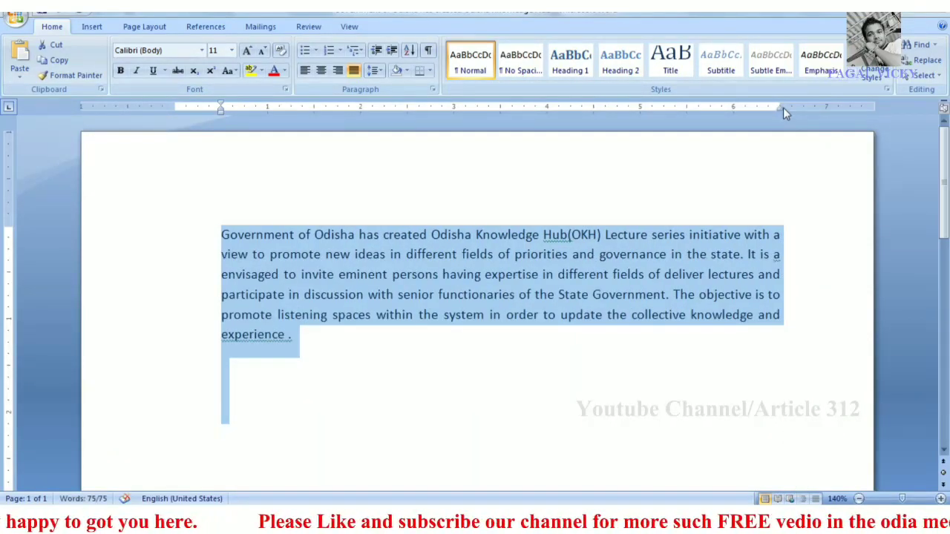
pyautogui.moveTo(221, 112); pyautogui.dragTo(211, 111)
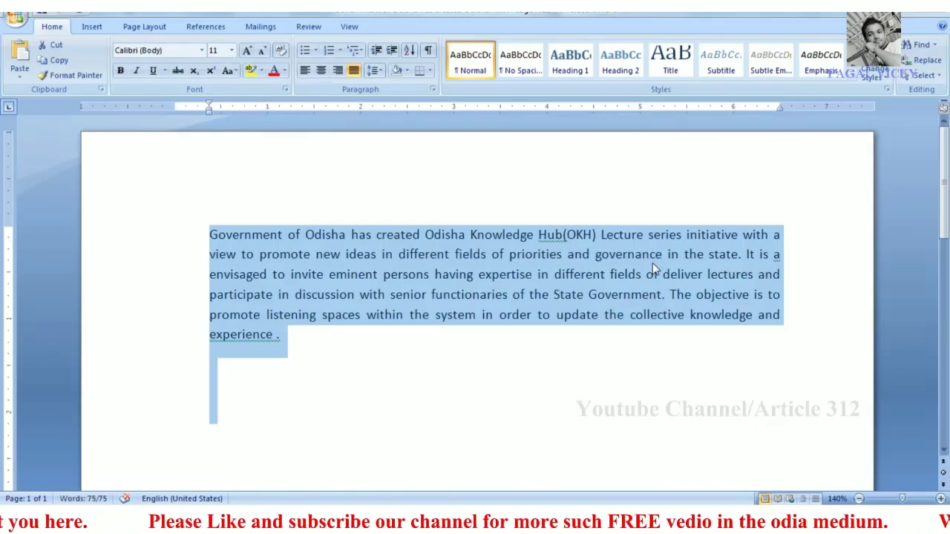
pyautogui.click(625, 337)
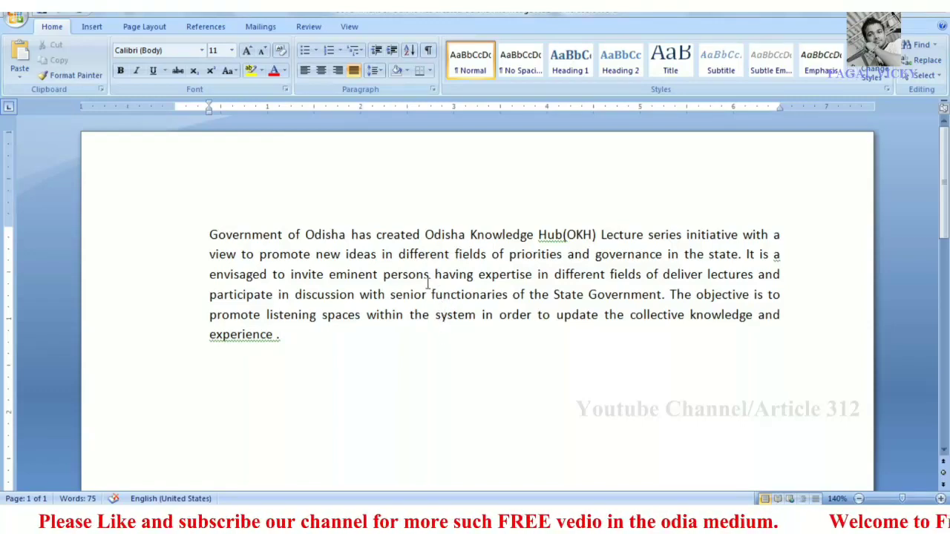
pyautogui.hotkey('ctrl', 'a')
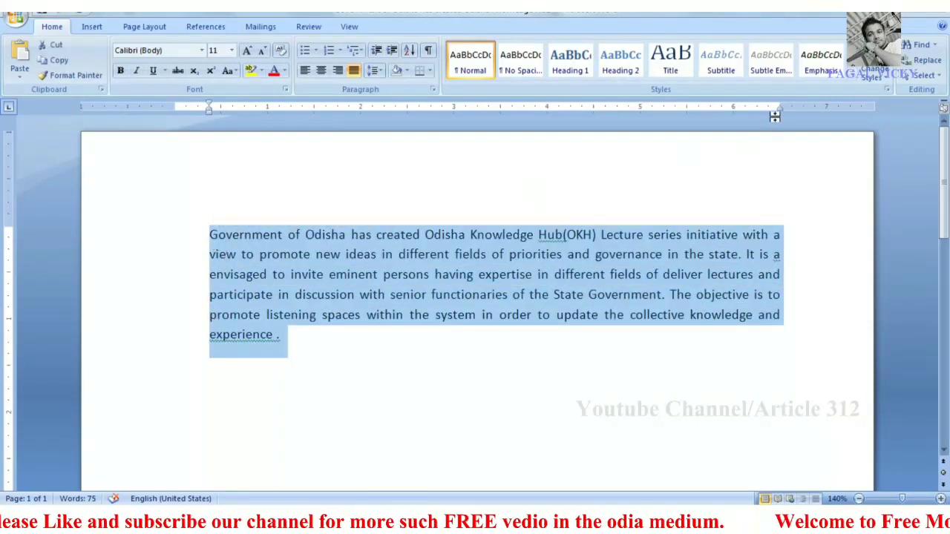
pyautogui.click(680, 296)
pyautogui.scroll(-3, 596, 401)
pyautogui.scroll(3, 596, 400)
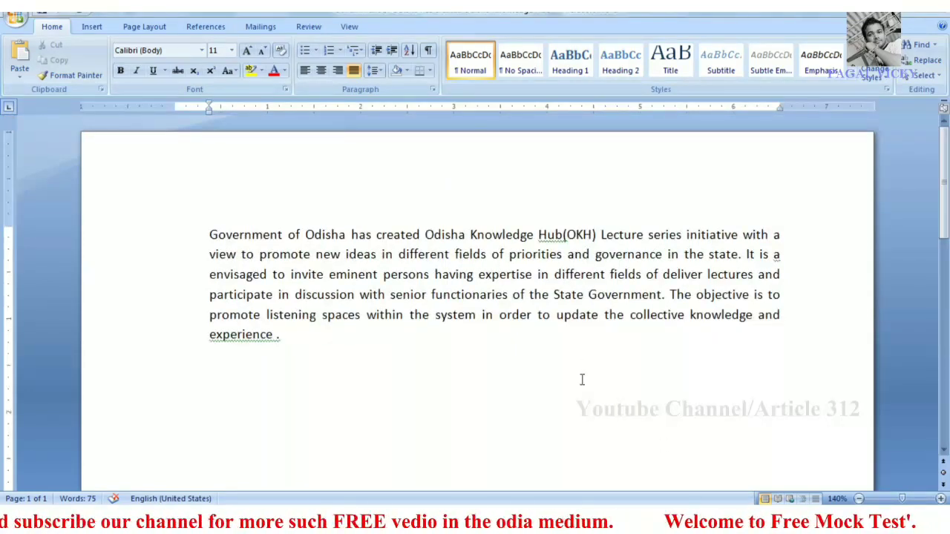
# Check the task list in the exam PDF and change the whole paragraph's font to Verdana in the document.
pyautogui.hotkey('alt', 'Tab')
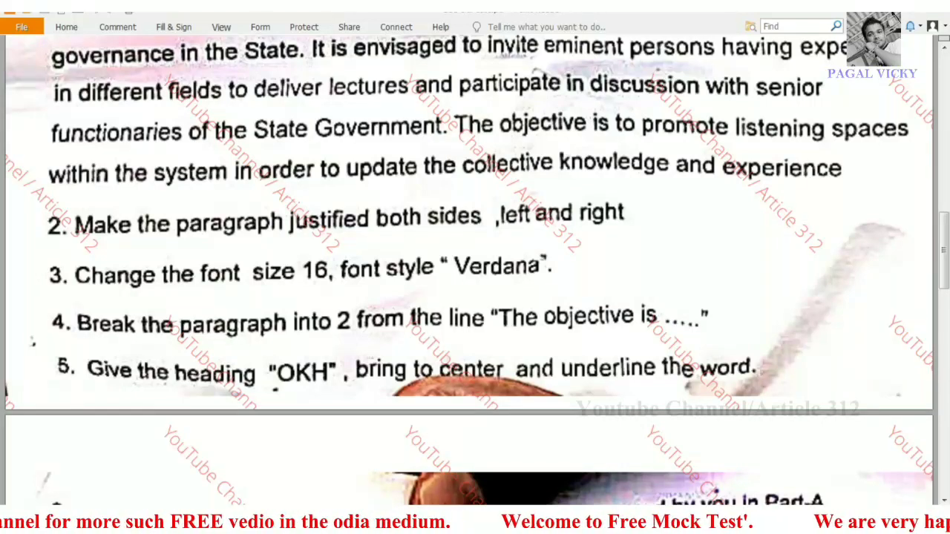
pyautogui.hotkey('alt', 'Tab')
pyautogui.moveTo(208, 236); pyautogui.dragTo(285, 343)
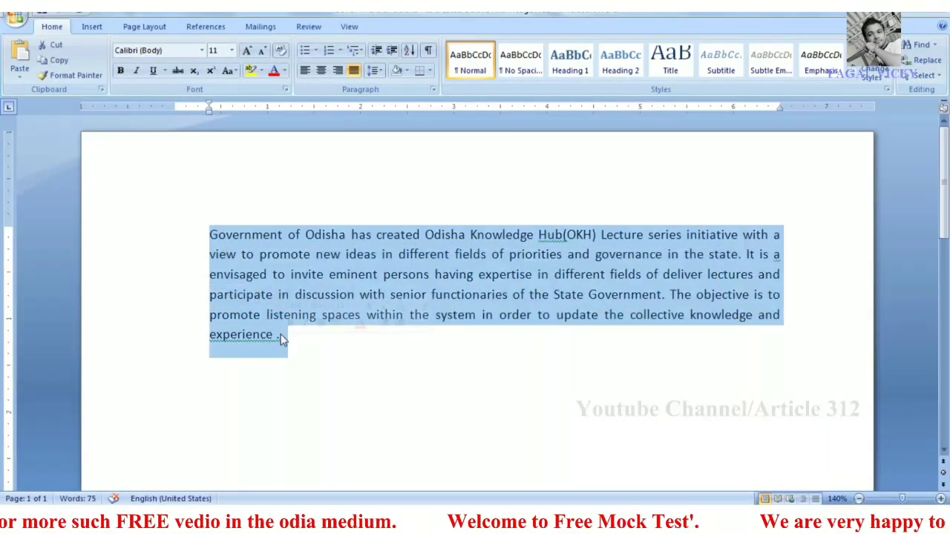
pyautogui.rightClick(261, 272)
pyautogui.click(289, 234)
pyautogui.write('Verdana')
# Recheck the required size in the PDF and set the paragraph's font size to 16.
pyautogui.click(327, 235)
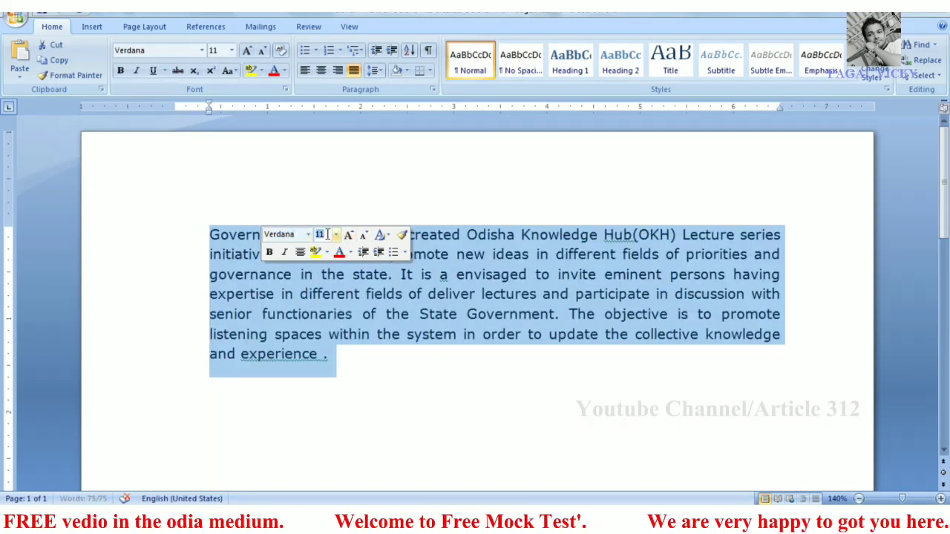
pyautogui.hotkey('alt', 'Tab')
pyautogui.hotkey('alt', 'Tab')
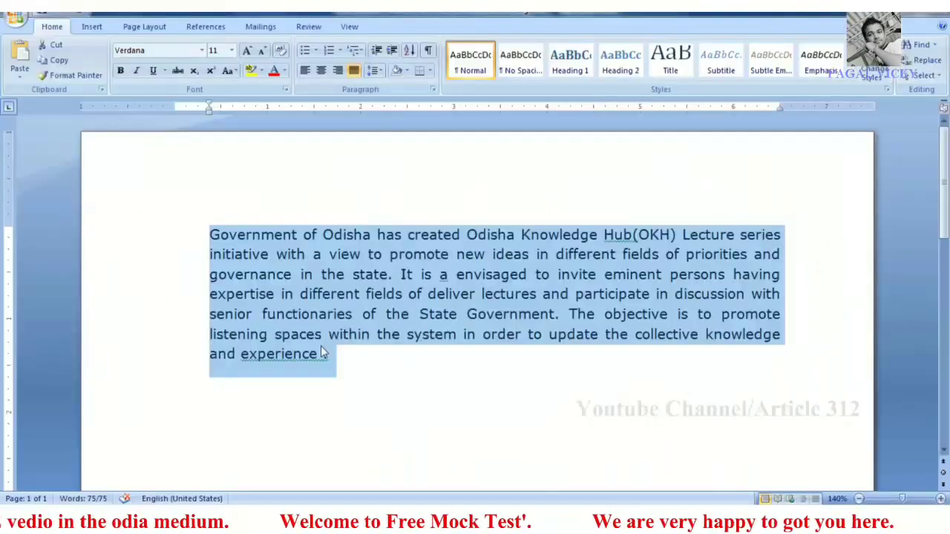
pyautogui.rightClick(330, 282)
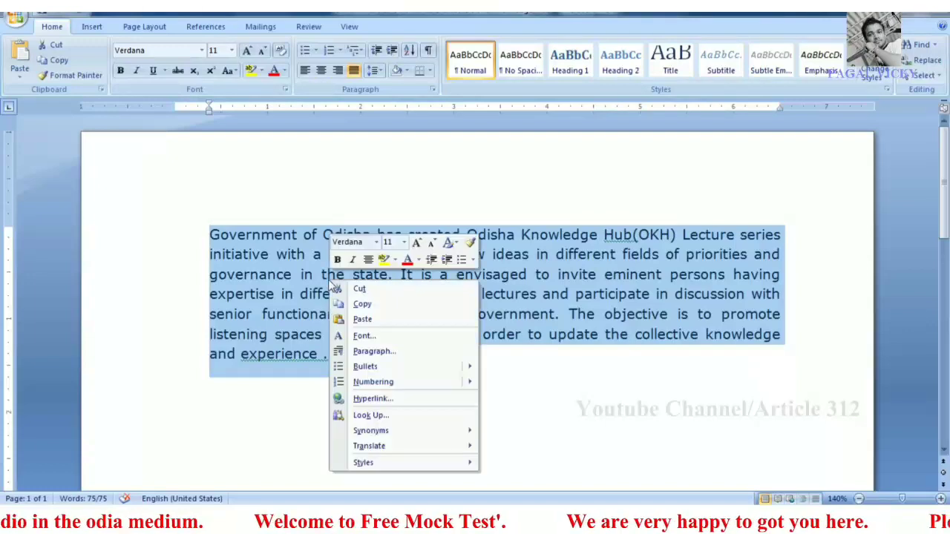
pyautogui.click(389, 243)
pyautogui.write('16')
pyautogui.press('Return')
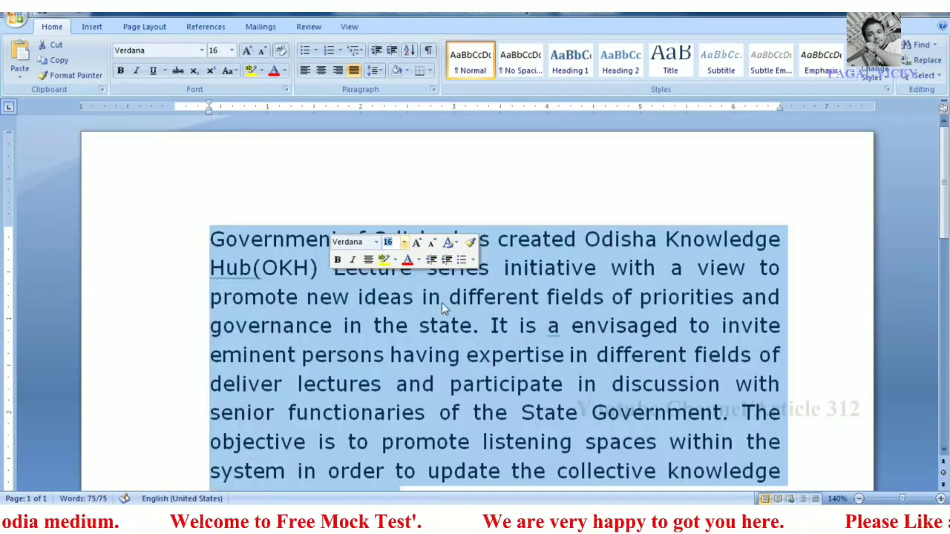
pyautogui.click(451, 324)
pyautogui.scroll(-3, 455, 326)
pyautogui.scroll(3, 455, 327)
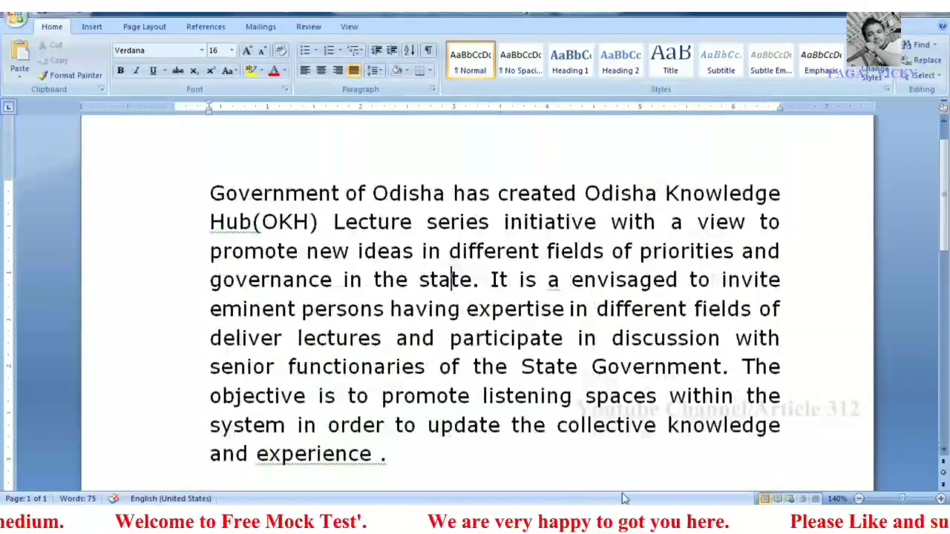
# Read instruction 4 in the PDF and split the document's paragraph in two before the sentence starting "The objective is".
pyautogui.hotkey('alt', 'Tab')
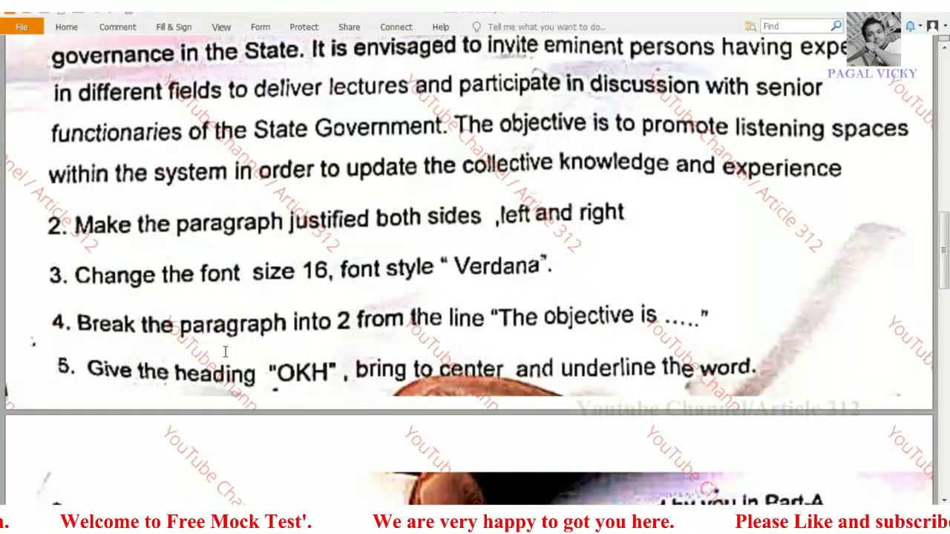
pyautogui.moveTo(226, 338); pyautogui.dragTo(221, 338)
pyautogui.click(297, 345)
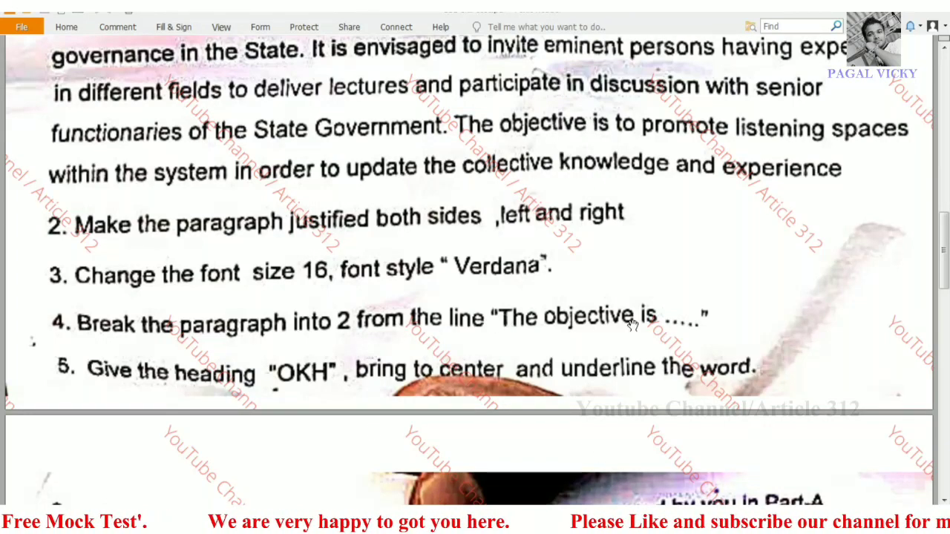
pyautogui.hotkey('alt', 'Tab')
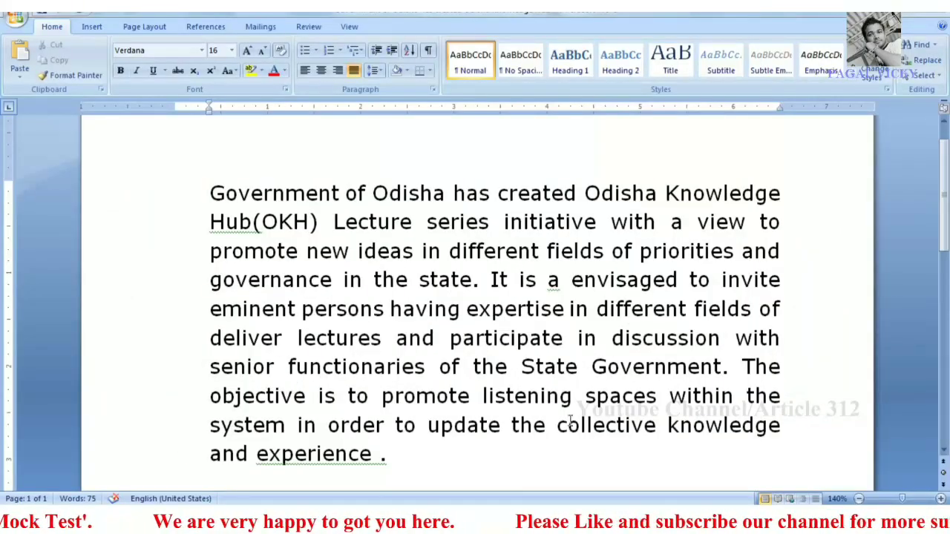
pyautogui.moveTo(741, 367); pyautogui.dragTo(738, 447)
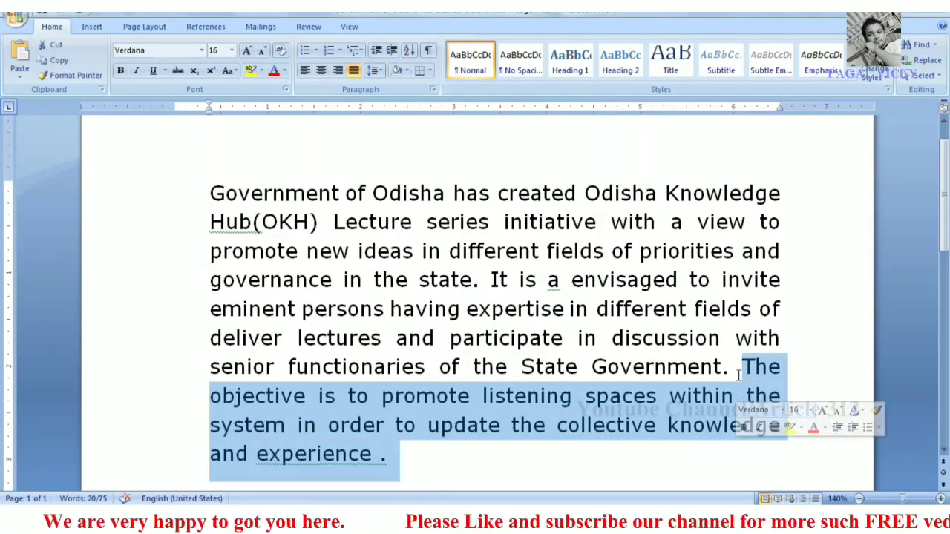
pyautogui.click(735, 367)
pyautogui.press('Return')
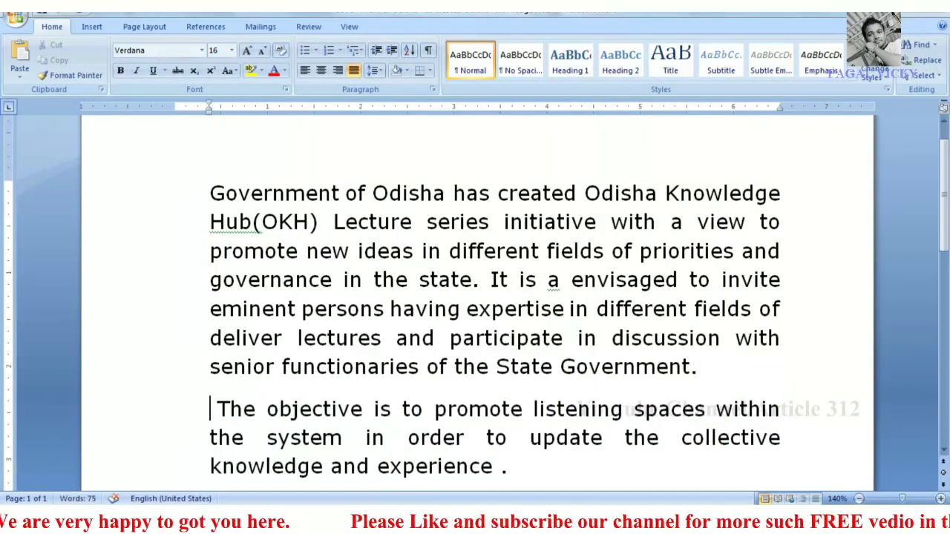
# Delete the leading space before "The objective" at the start of the second paragraph.
pyautogui.scroll(-2, 740, 356)
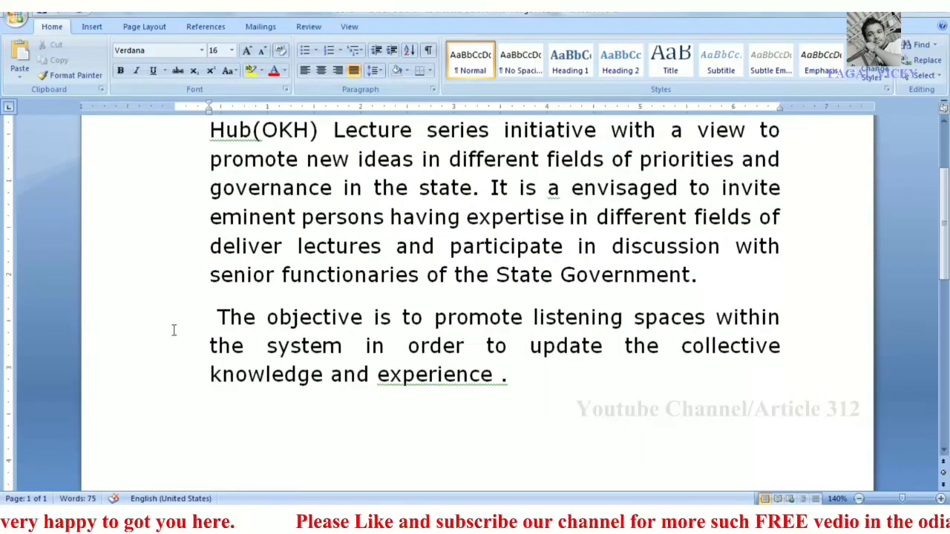
pyautogui.doubleClick(221, 312)
pyautogui.click(210, 316)
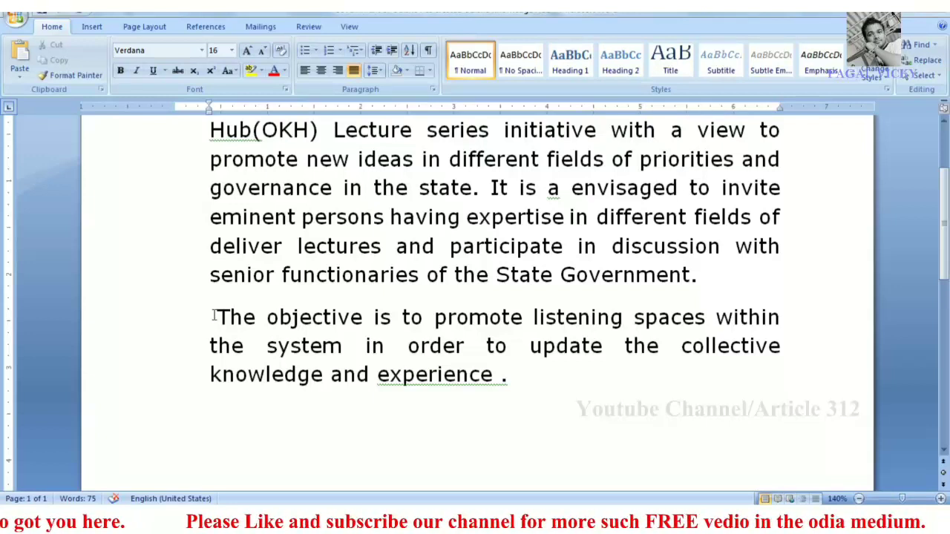
pyautogui.press('Delete')
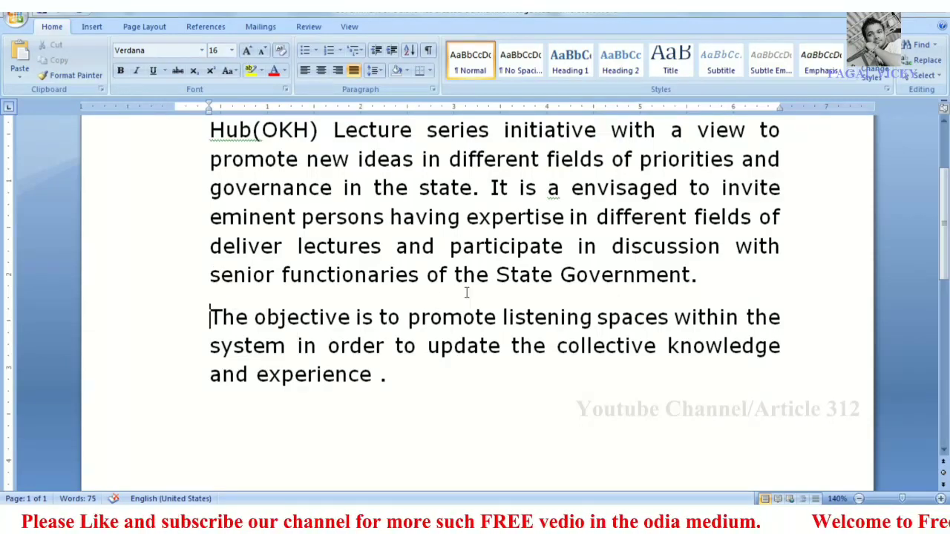
# Review instruction 5 in the PDF and add a heading line above the first paragraph with "OKH" copied from the text.
pyautogui.click(445, 520)
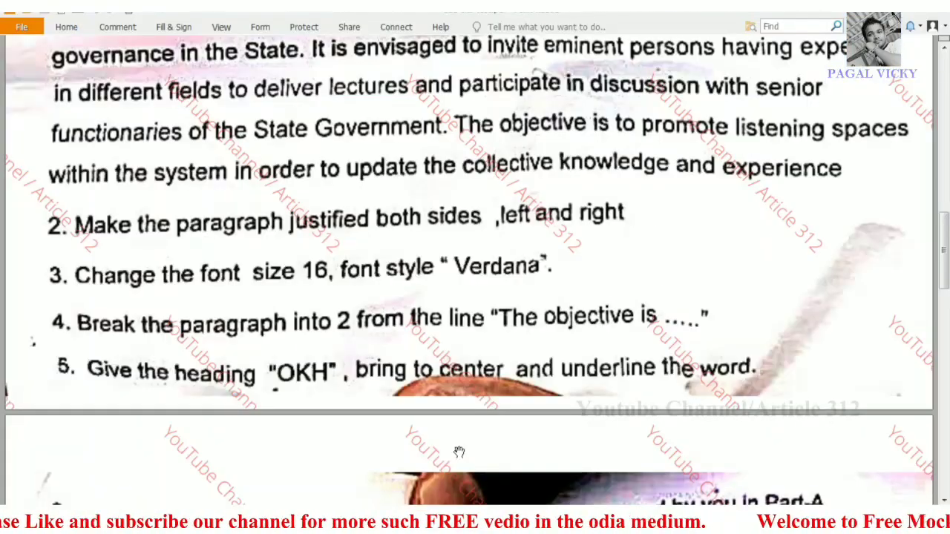
pyautogui.scroll(-1, 439, 412)
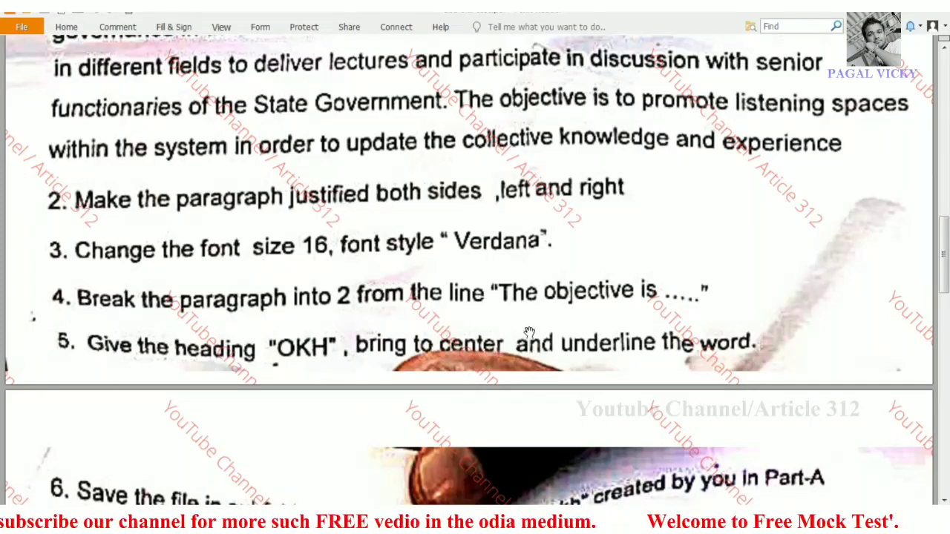
pyautogui.scroll(1, 534, 361)
pyautogui.scroll(-1, 584, 349)
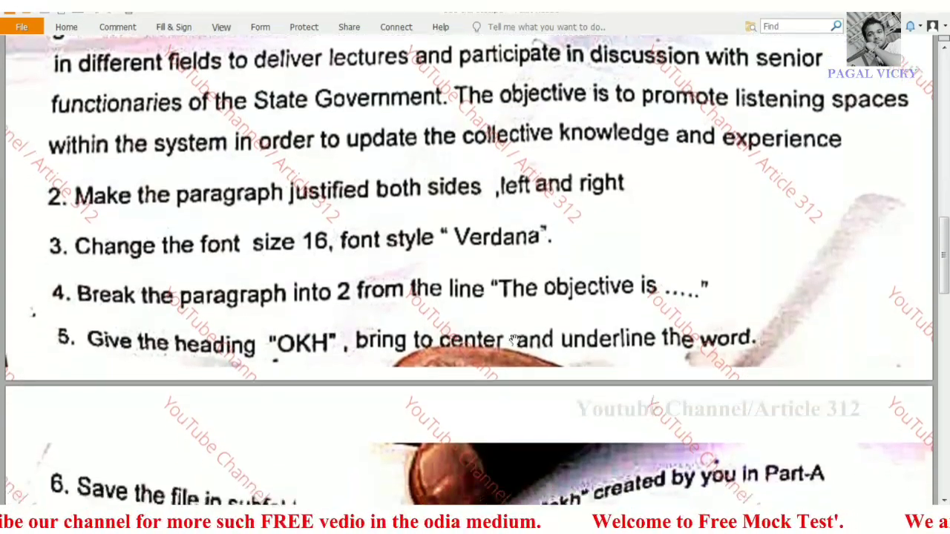
pyautogui.hotkey('alt', 'Tab')
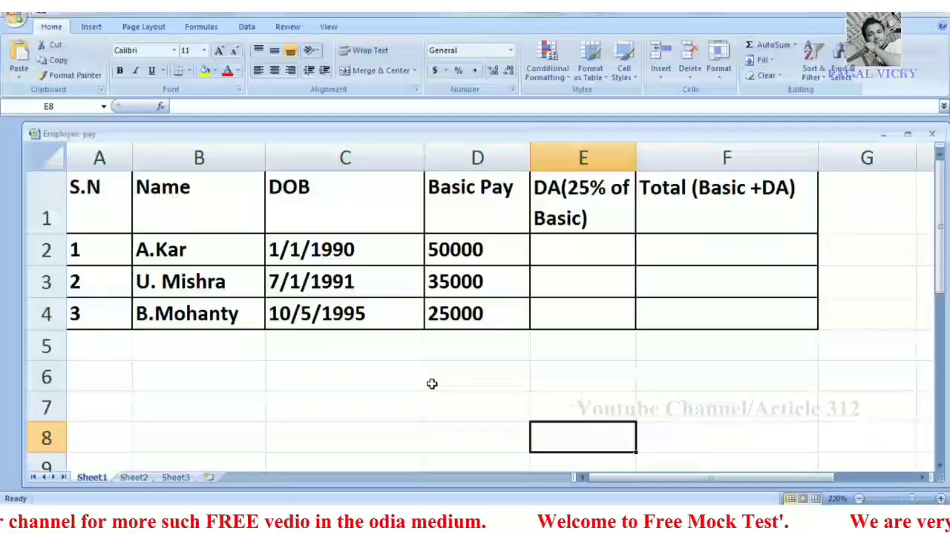
pyautogui.hotkey('alt', 'Tab')
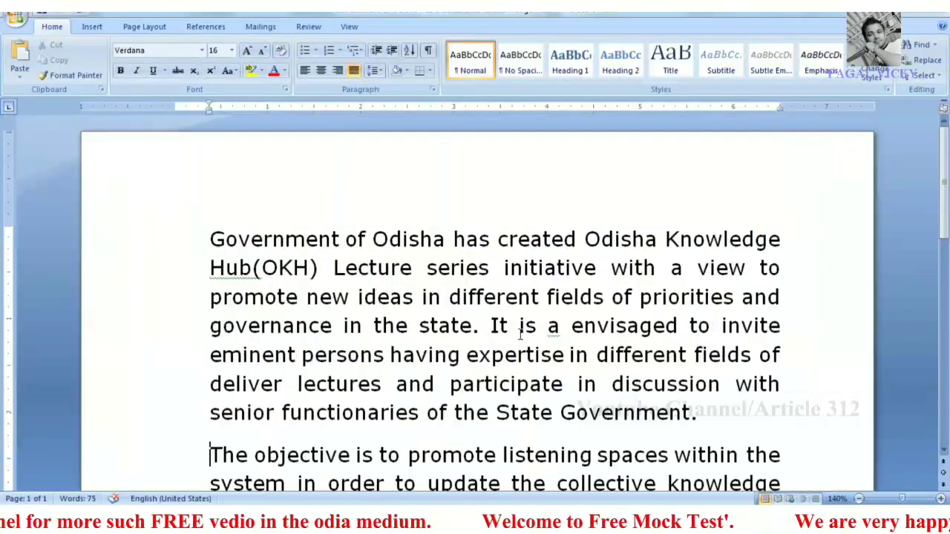
pyautogui.moveTo(261, 269); pyautogui.dragTo(309, 271)
pyautogui.hotkey('ctrl', 'c')
pyautogui.click(211, 239)
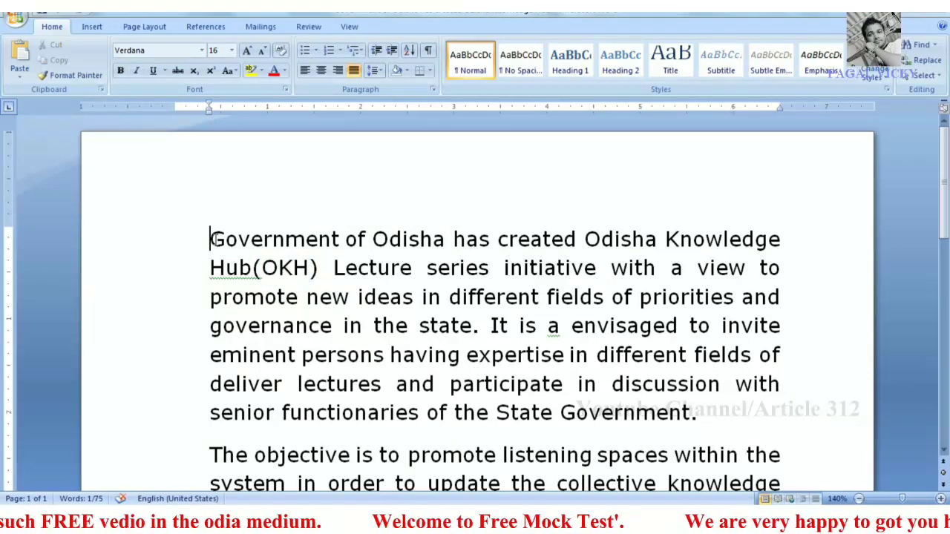
pyautogui.press('Return')
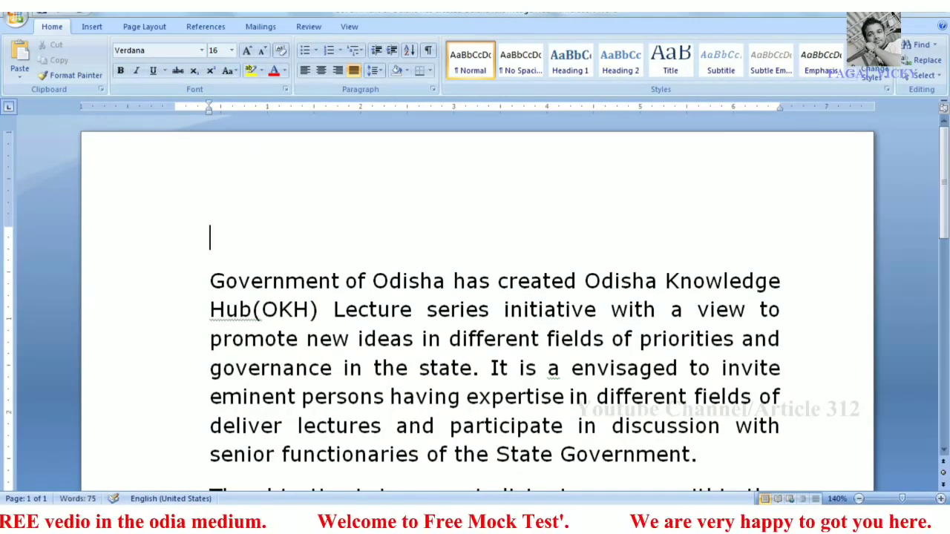
pyautogui.hotkey('ctrl', 'v')
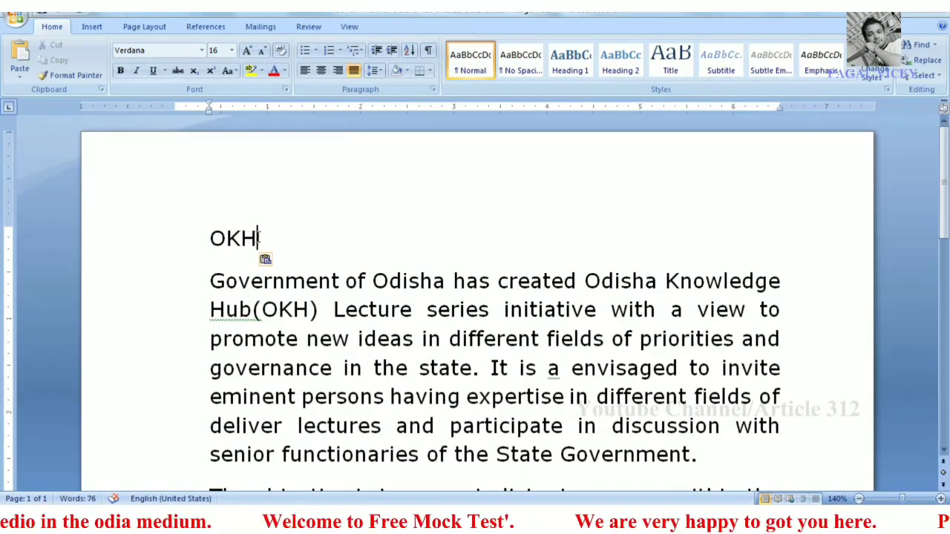
# Centre the "OKH" heading above the first paragraph and underline it.
pyautogui.moveTo(257, 237); pyautogui.dragTo(209, 240)
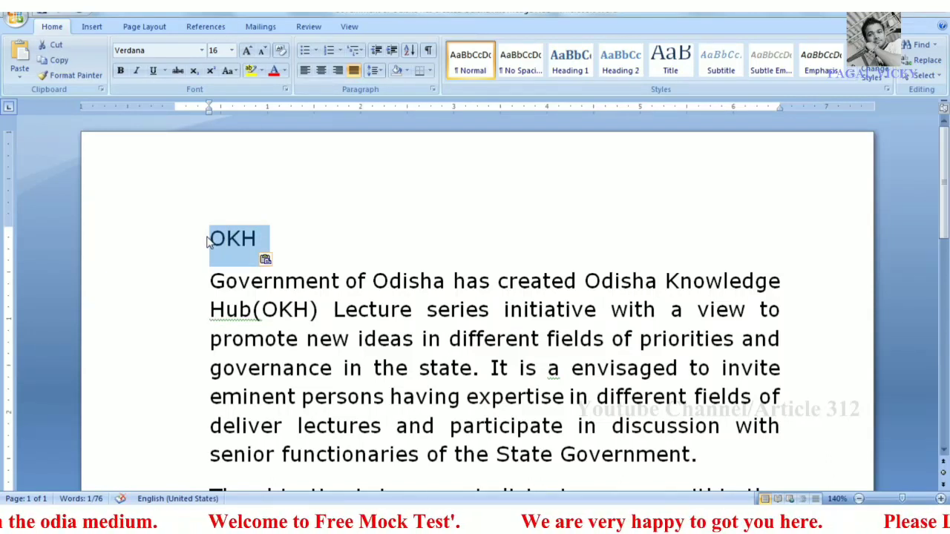
pyautogui.hotkey('ctrl', 'e')
pyautogui.hotkey('ctrl', 'u')
pyautogui.click(450, 302)
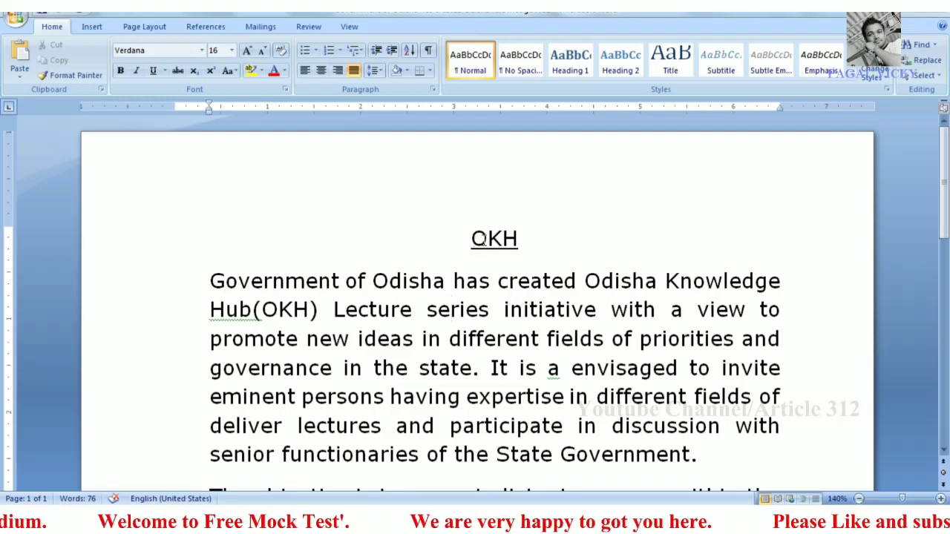
pyautogui.click(478, 239)
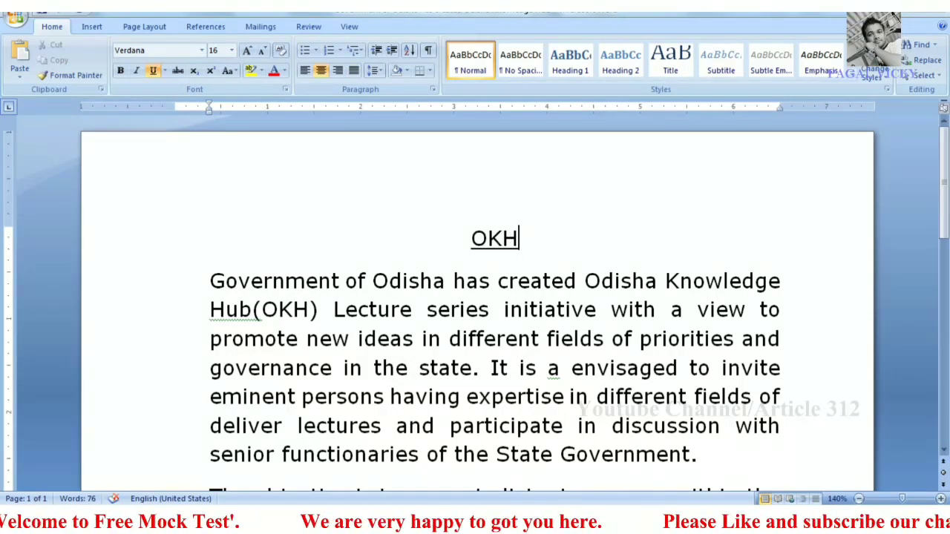
# Read instruction 6 in the PDF and save the document's changes under its existing name.
pyautogui.hotkey('alt', 'Tab')
pyautogui.moveTo(579, 452); pyautogui.dragTo(575, 186)
pyautogui.scroll(-1, 582, 371)
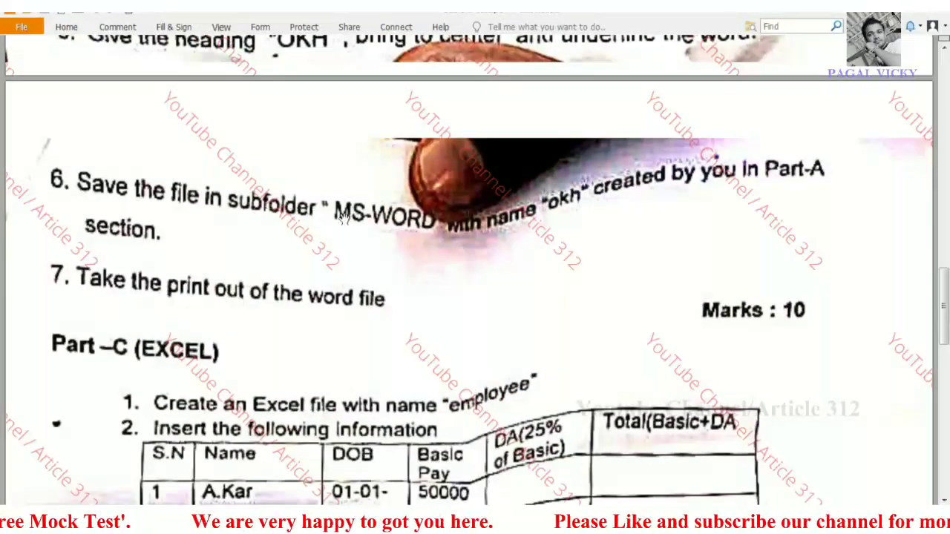
pyautogui.moveTo(553, 234); pyautogui.dragTo(633, 230)
pyautogui.click(614, 293)
pyautogui.moveTo(589, 331); pyautogui.dragTo(593, 286)
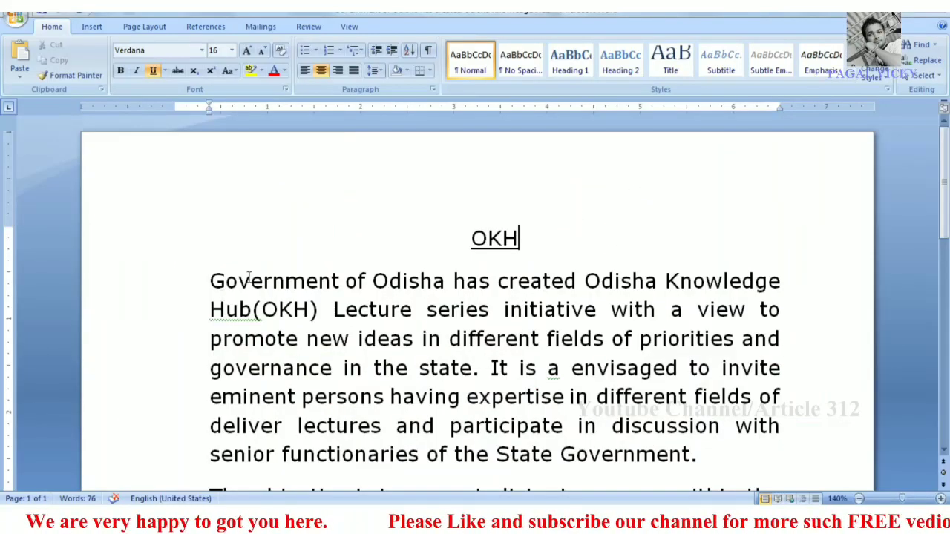
pyautogui.click(20, 21)
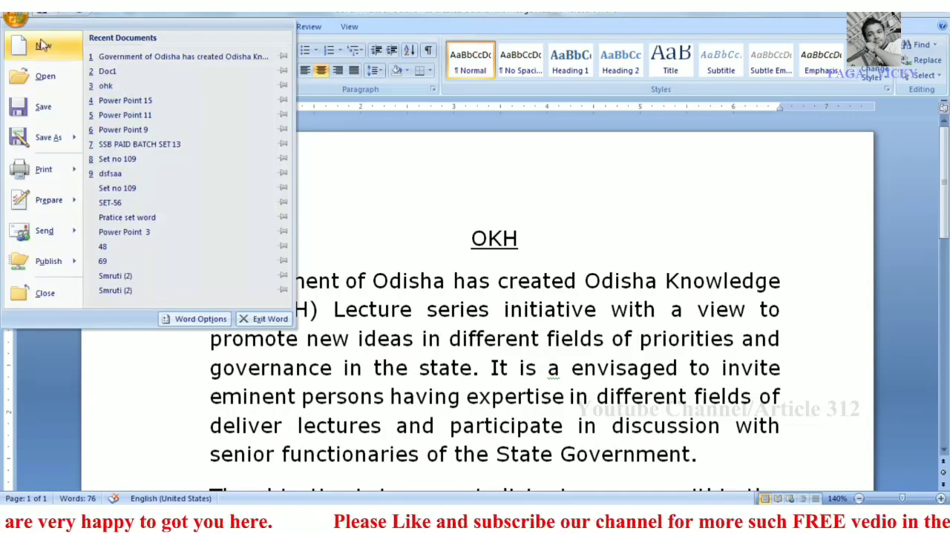
pyautogui.click(44, 109)
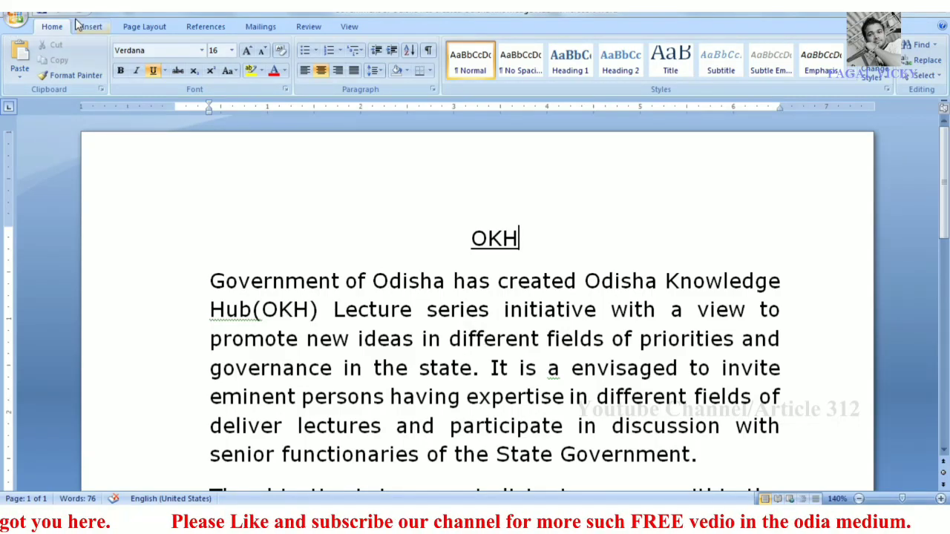
# Save the document as a Word Document named ohk in the MS-WORD subfolder of the Desktop's Skill Test folder.
pyautogui.press('F12')
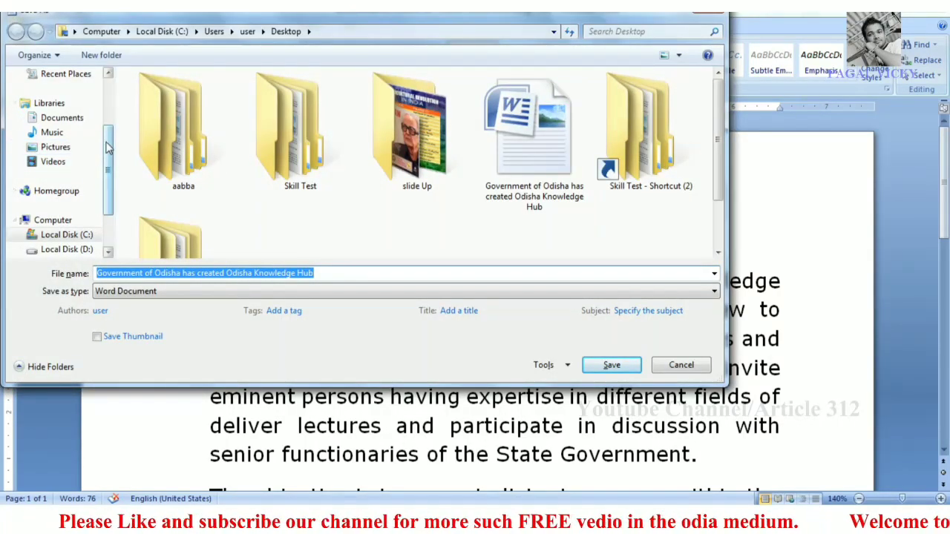
pyautogui.scroll(2, 107, 148)
pyautogui.click(67, 119)
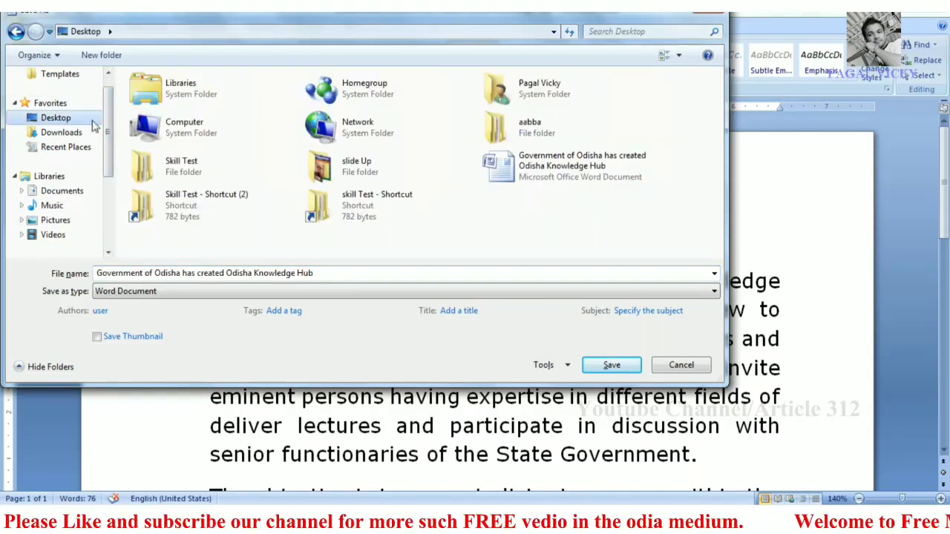
pyautogui.doubleClick(245, 169)
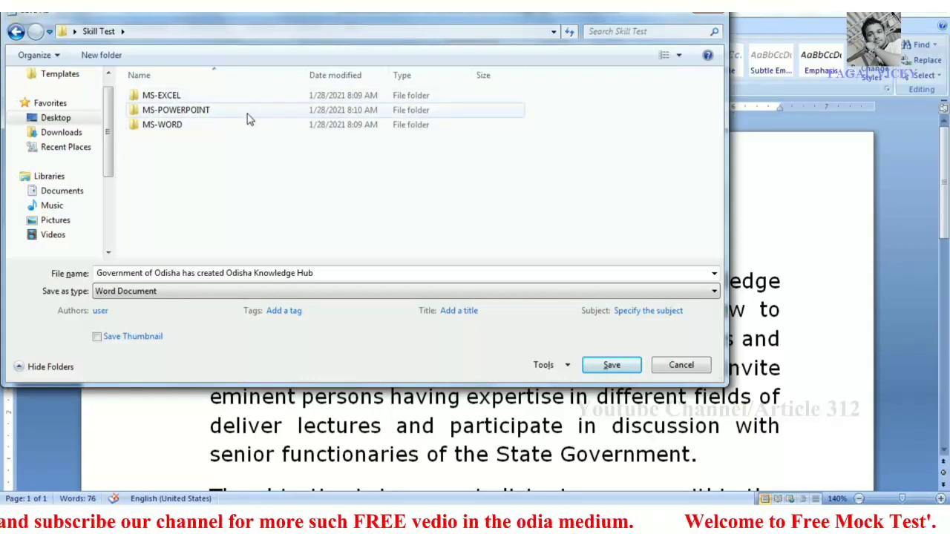
pyautogui.doubleClick(242, 126)
pyautogui.tripleClick(339, 273)
pyautogui.write('ohk')
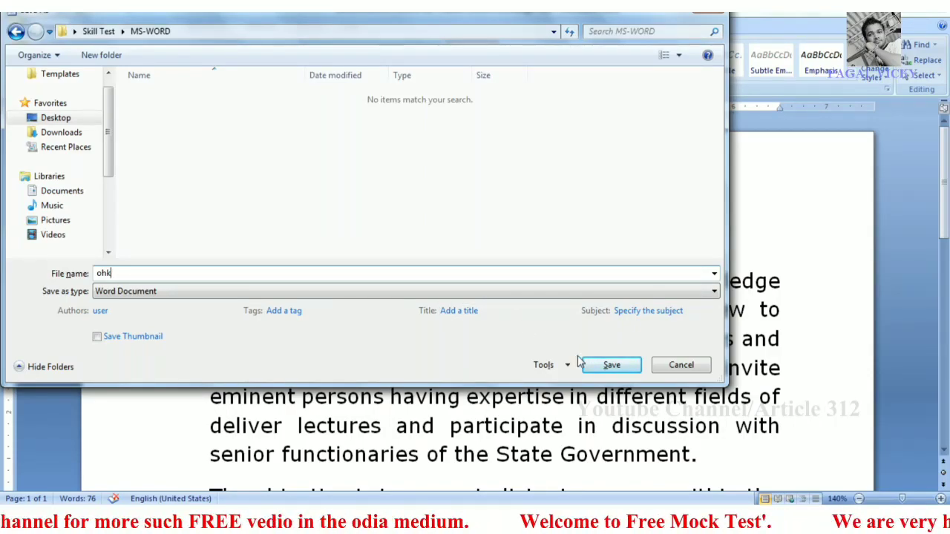
pyautogui.click(612, 365)
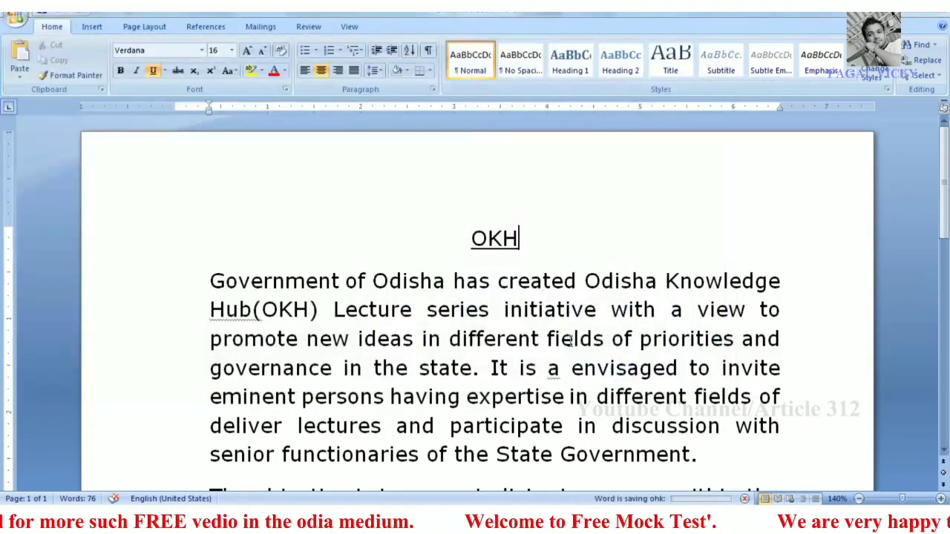
# Shift the left indent of the heading and both paragraphs outward to about -0.06".
pyautogui.scroll(-3, 570, 340)
pyautogui.scroll(3, 570, 342)
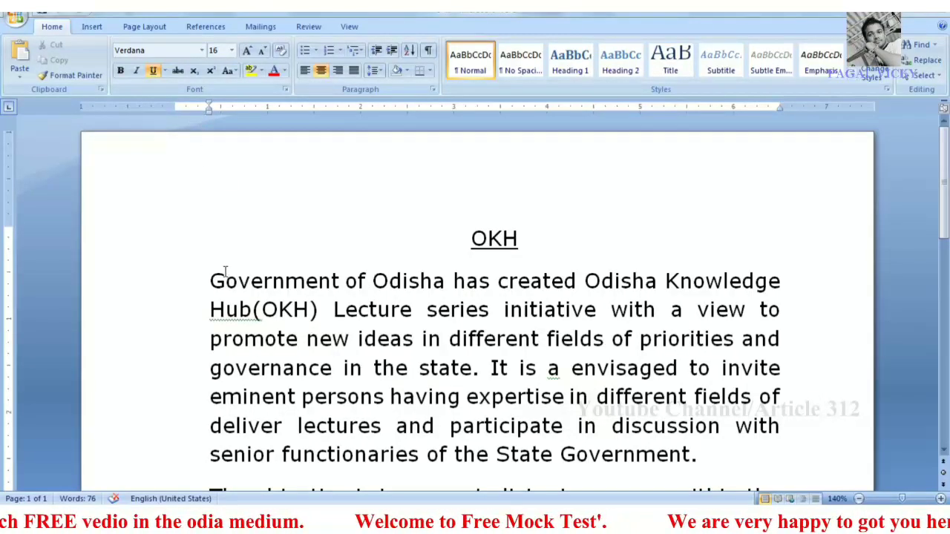
pyautogui.keyDown('ctrl'); pyautogui.scroll(-3, 217, 279); pyautogui.keyUp('ctrl')
pyautogui.keyDown('ctrl'); pyautogui.scroll(-1, 214, 281); pyautogui.keyUp('ctrl')
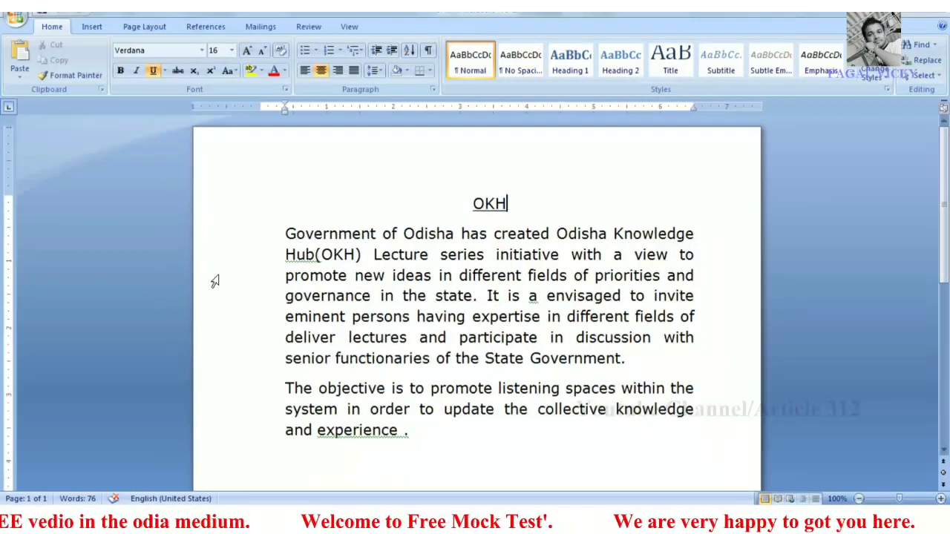
pyautogui.moveTo(468, 208); pyautogui.dragTo(465, 437)
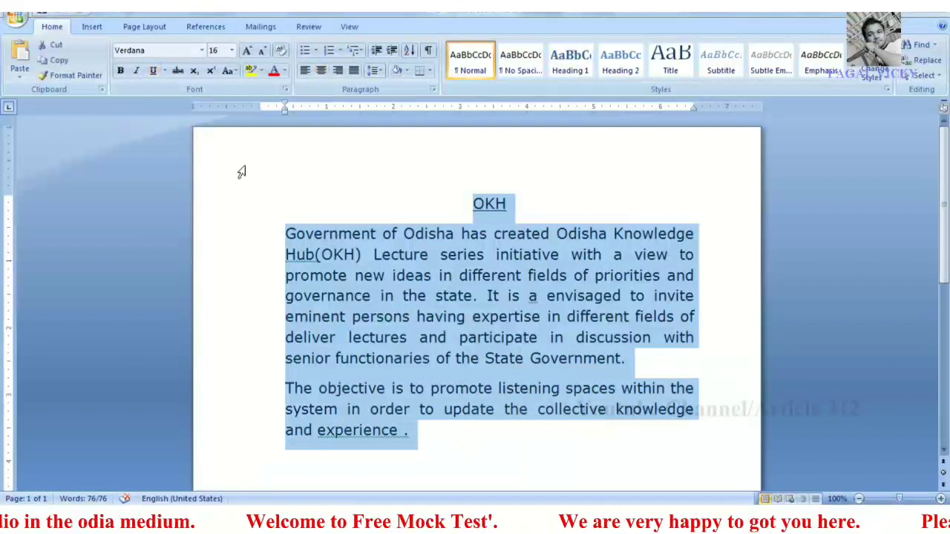
pyautogui.moveTo(284, 112); pyautogui.dragTo(256, 114)
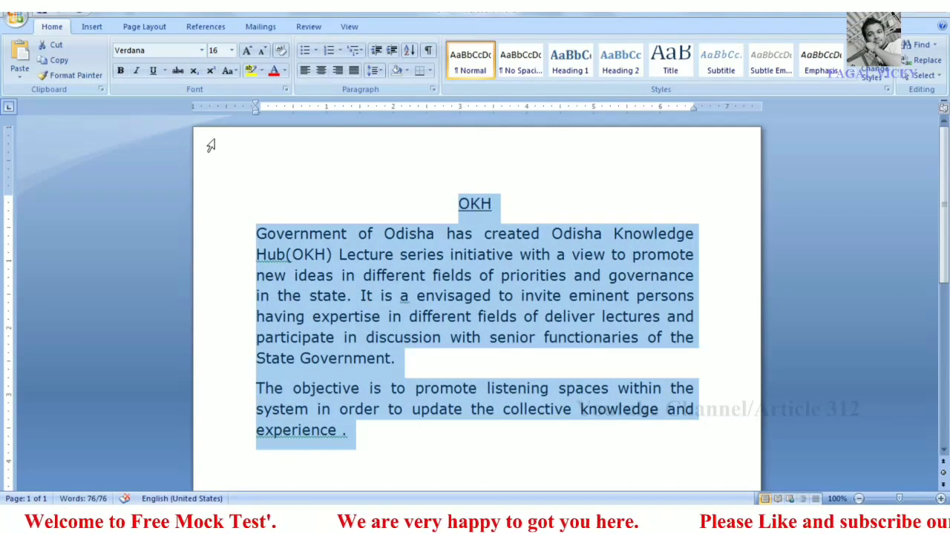
pyautogui.click(350, 233)
# Apply a Box page border to the whole document and check it down the page.
pyautogui.click(144, 27)
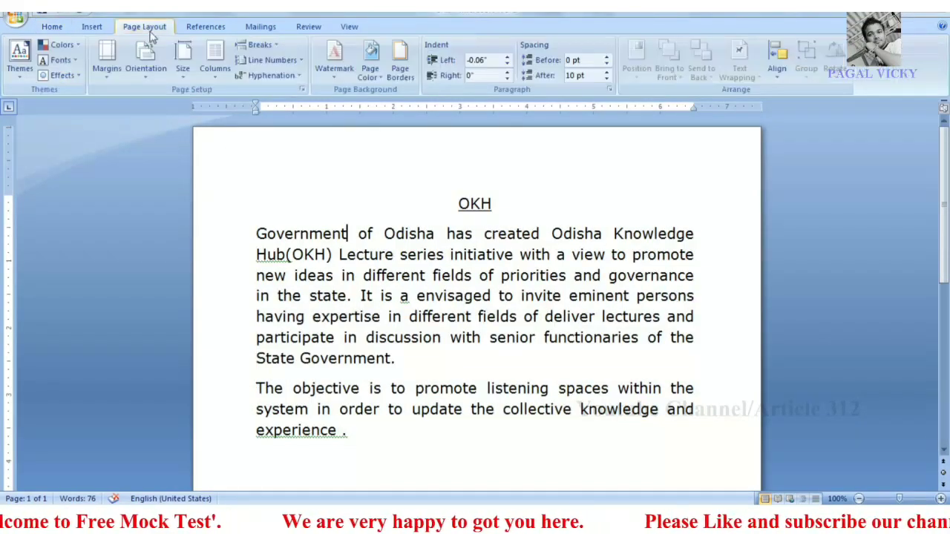
pyautogui.click(401, 72)
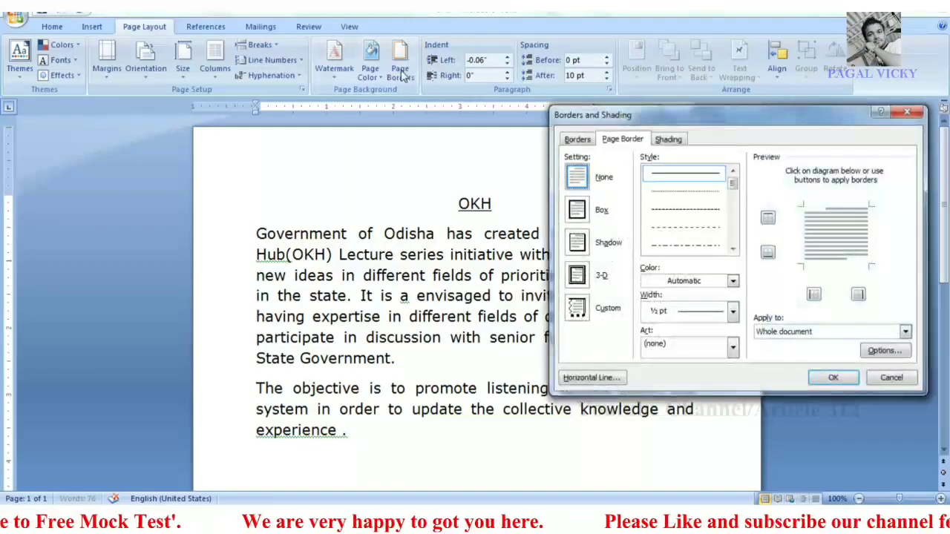
pyautogui.click(581, 211)
pyautogui.click(832, 379)
pyautogui.click(632, 371)
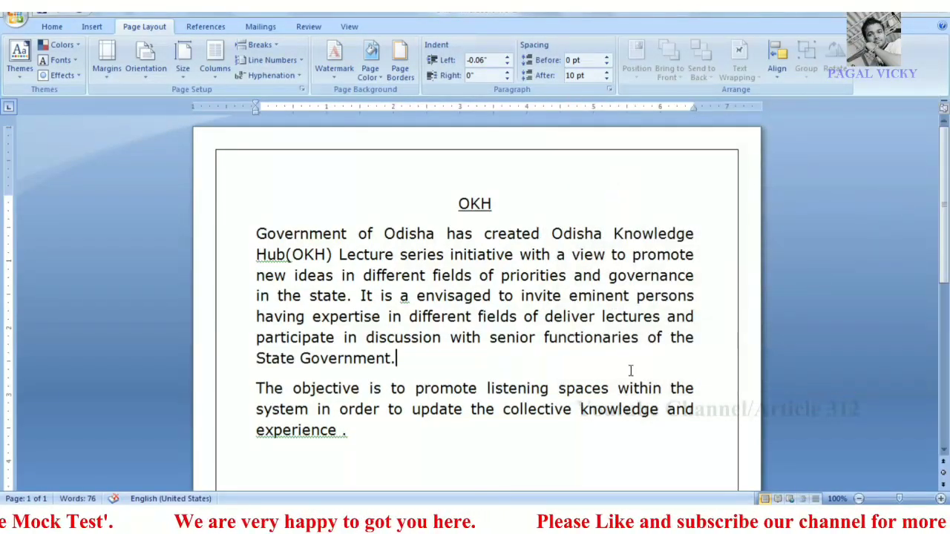
pyautogui.scroll(-6, 603, 375)
pyautogui.scroll(5, 603, 375)
pyautogui.scroll(1, 603, 375)
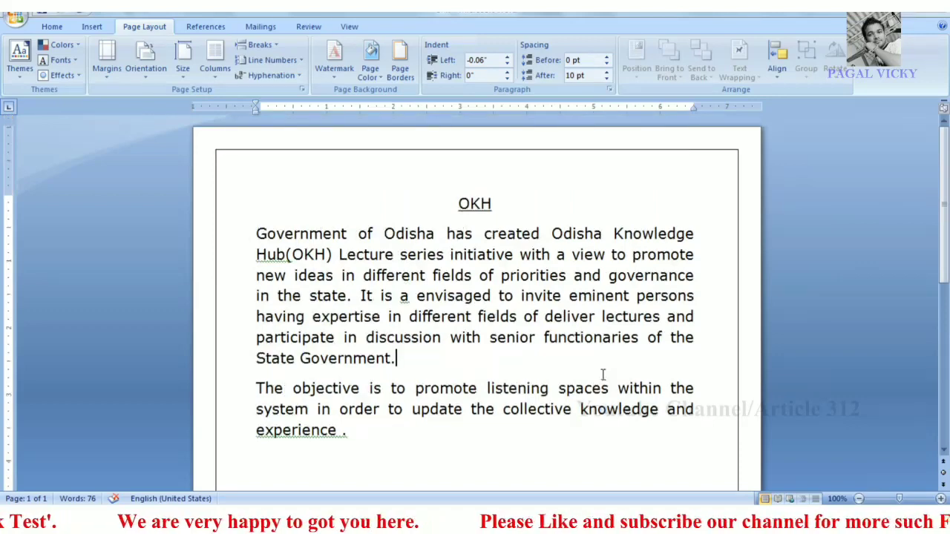
pyautogui.scroll(-4, 591, 371)
pyautogui.scroll(4, 649, 374)
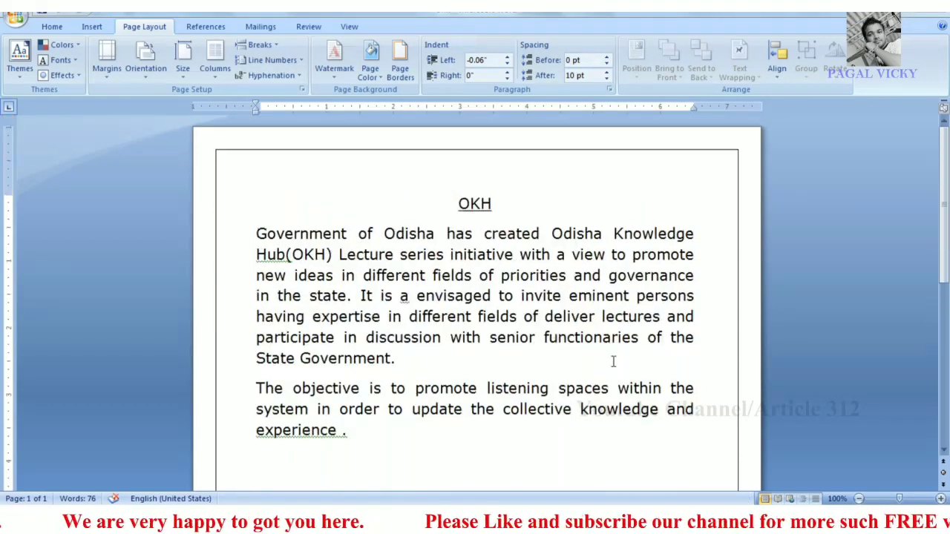
# Inspect the whole page in Print Preview, including the border and text layout, and close the preview.
pyautogui.click(13, 21)
pyautogui.moveTo(47, 170)
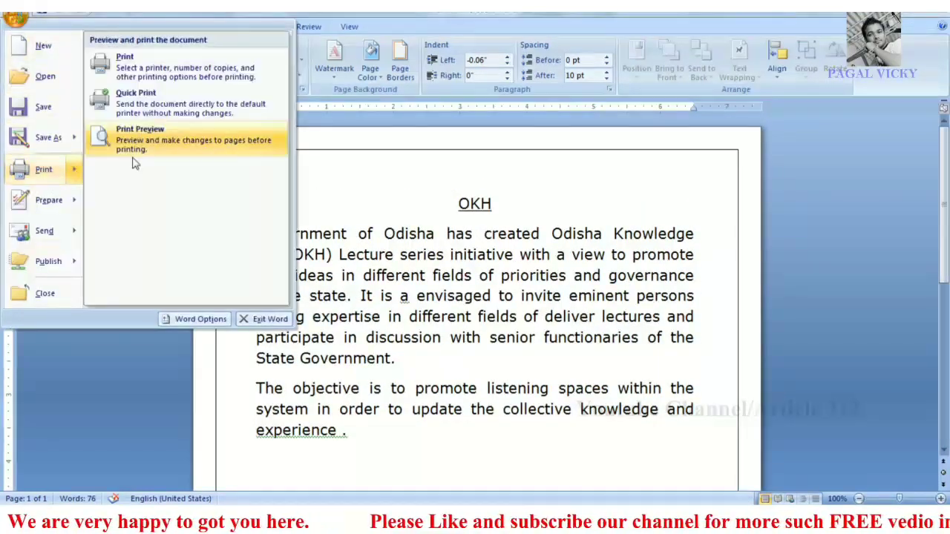
pyautogui.click(141, 130)
pyautogui.click(509, 251)
pyautogui.scroll(2, 511, 263)
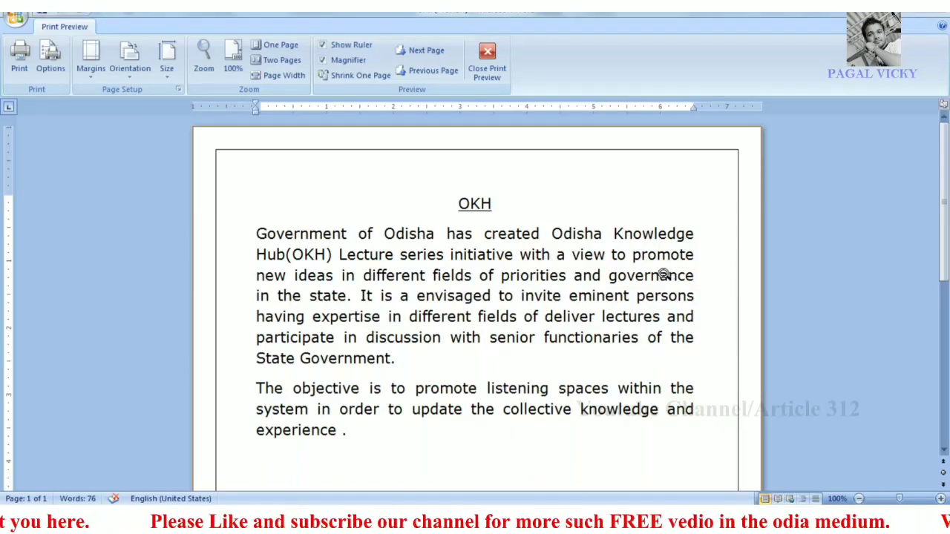
pyautogui.scroll(-6, 647, 312)
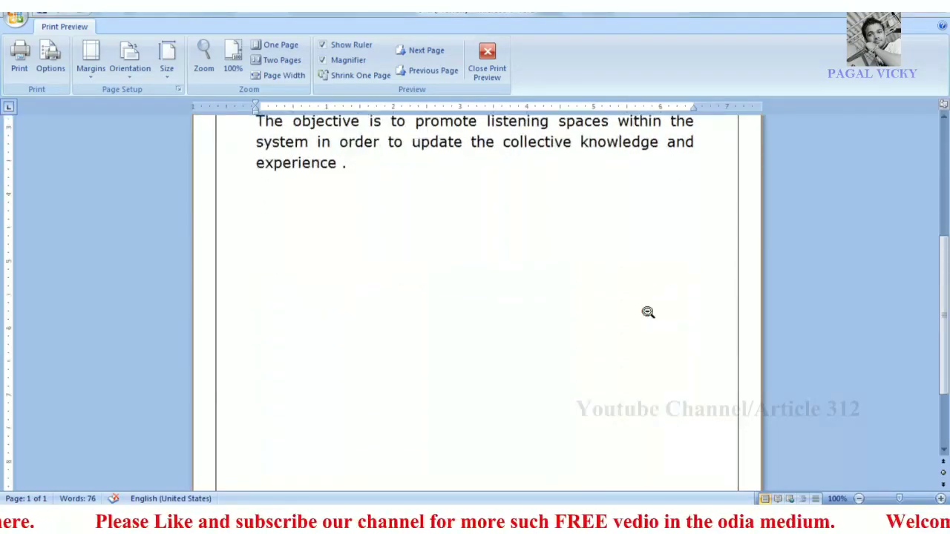
pyautogui.scroll(6, 647, 312)
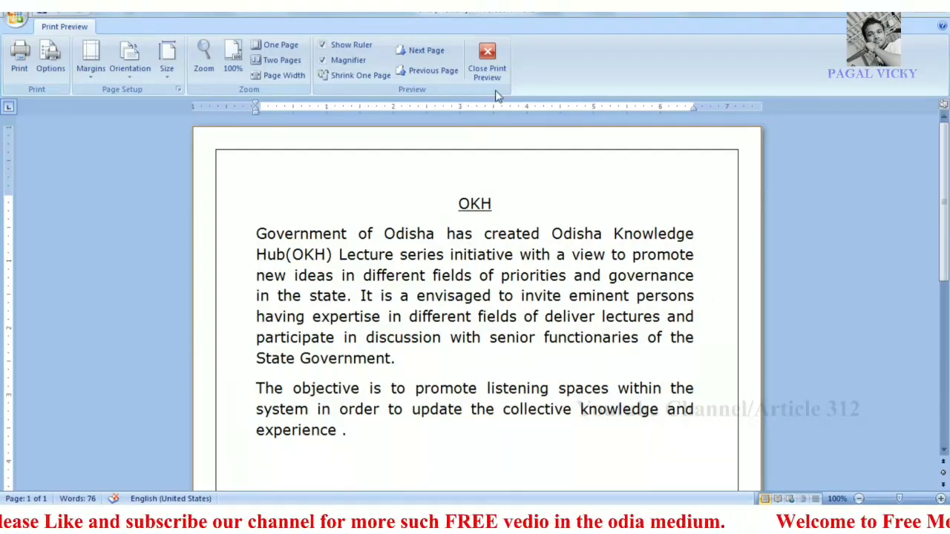
pyautogui.click(487, 63)
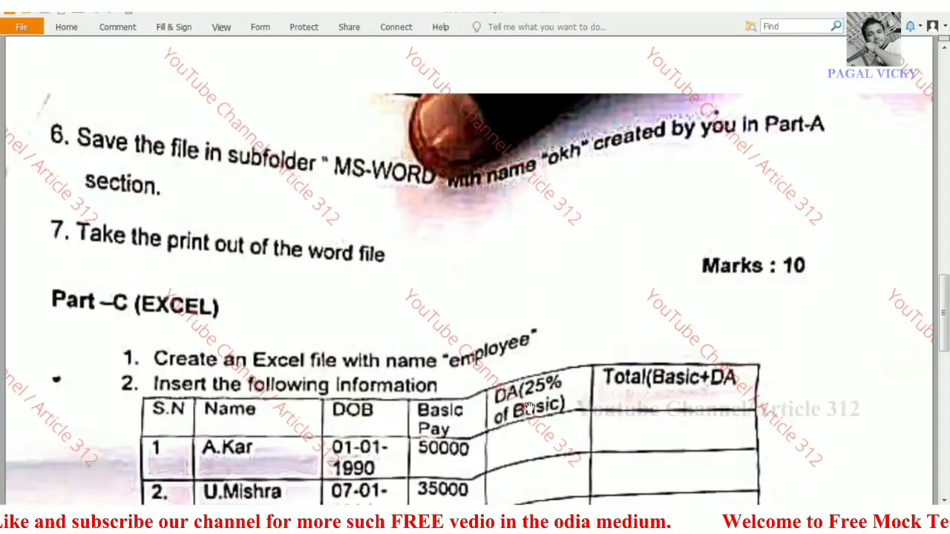
# Review the printout instruction and the Part-C Excel tasks in the exam PDF.
pyautogui.scroll(-1, 201, 216)
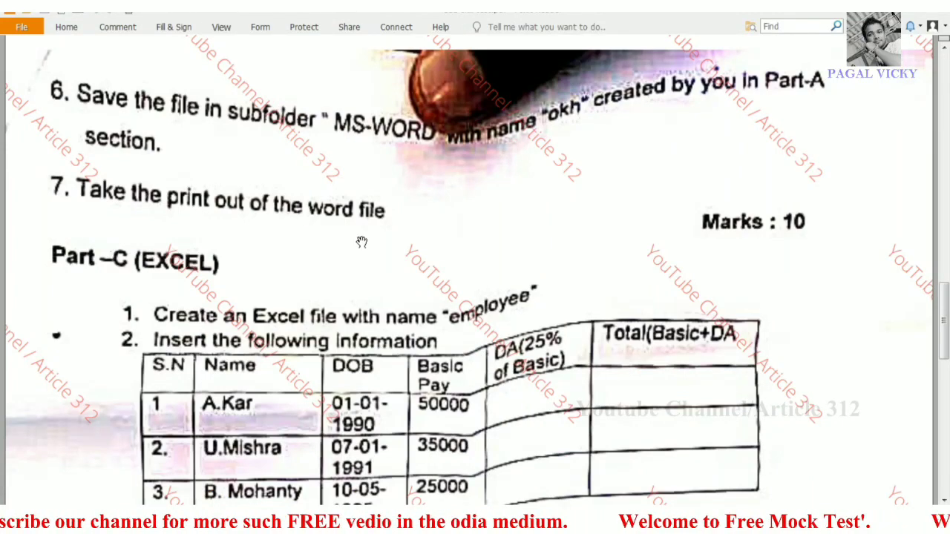
pyautogui.scroll(-3, 362, 242)
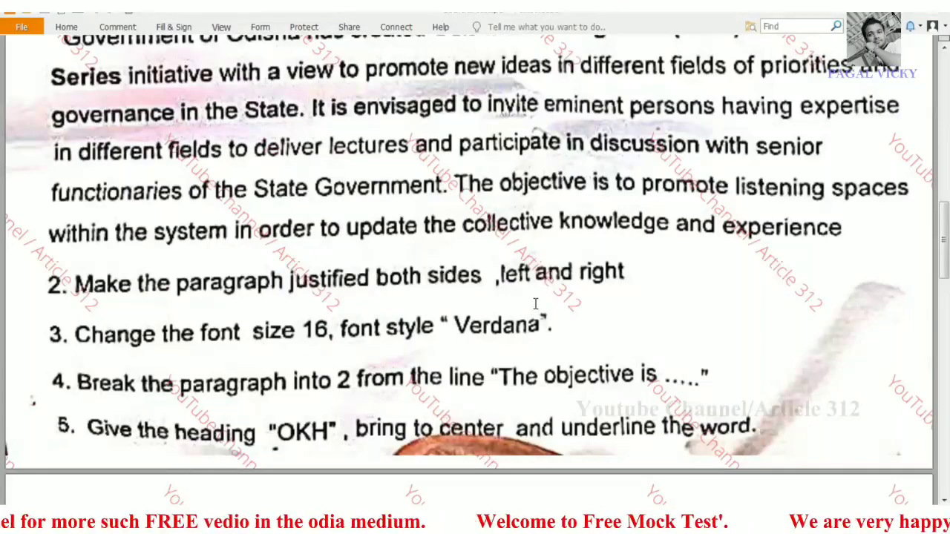
pyautogui.scroll(3, 586, 238)
pyautogui.scroll(-15, 579, 250)
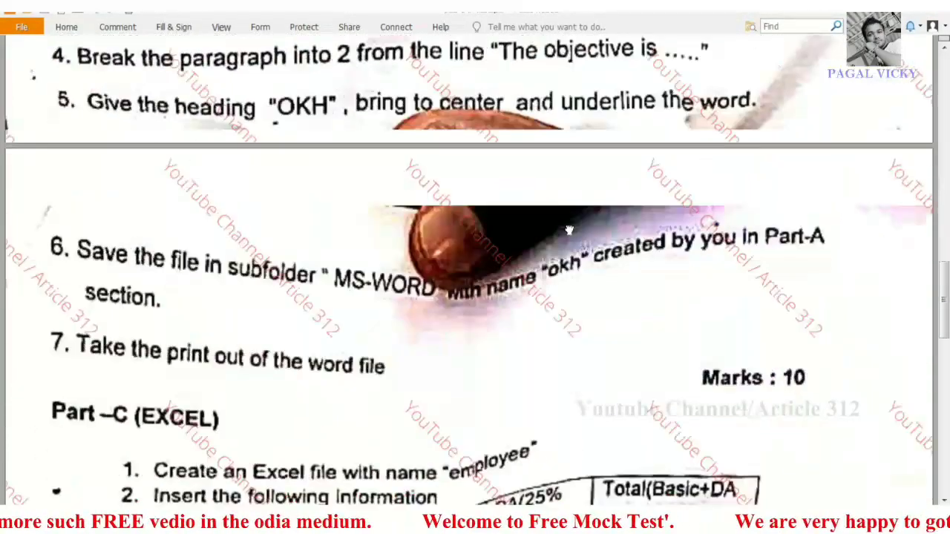
pyautogui.scroll(-3, 558, 300)
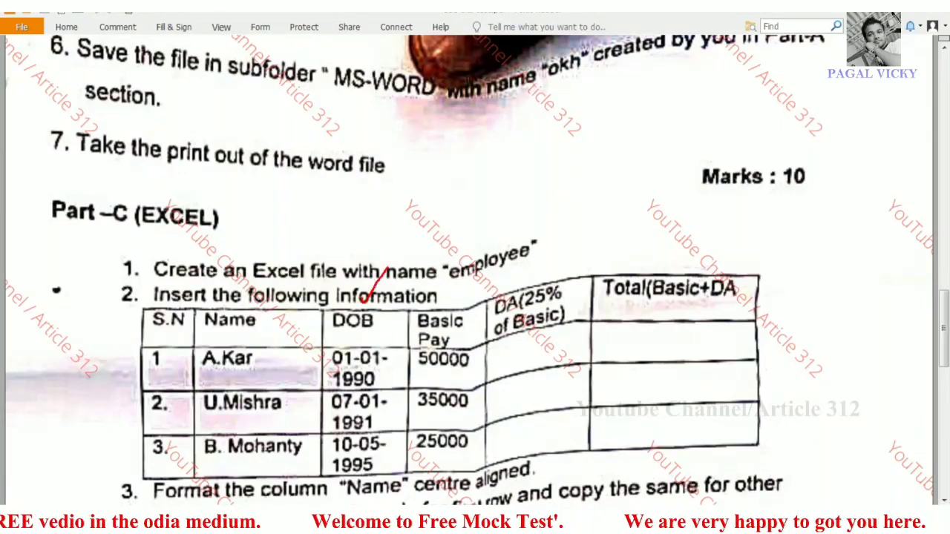
pyautogui.scroll(-3, 387, 222)
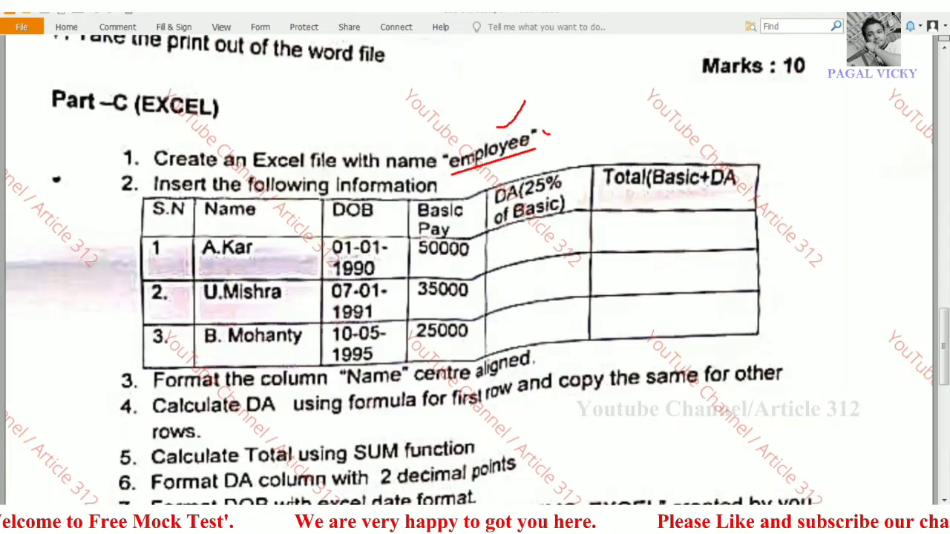
pyautogui.press('Escape')
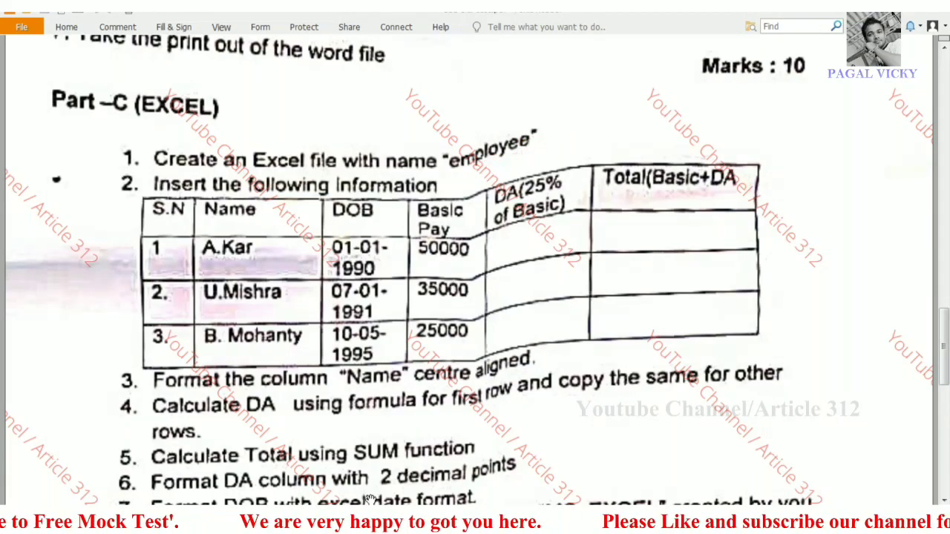
# Reread the exam PDF's opening instruction about writing down the steps after each part, along with the Part A tasks.
pyautogui.scroll(12, 533, 116)
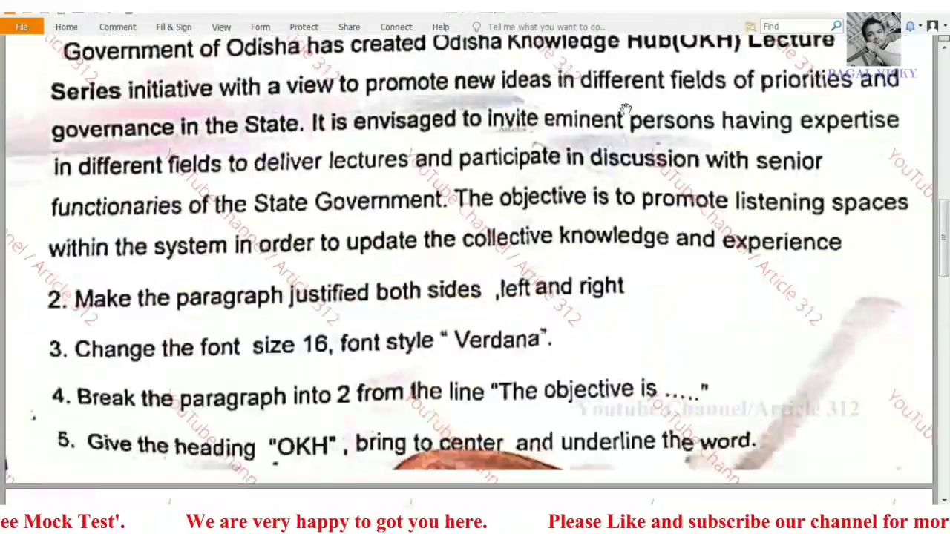
pyautogui.scroll(6, 618, 265)
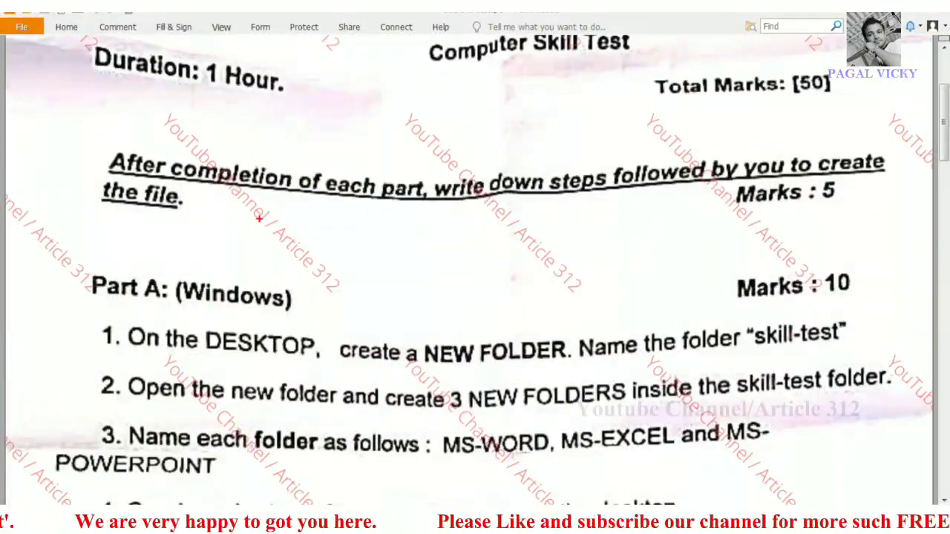
pyautogui.moveTo(143, 190); pyautogui.dragTo(193, 209)
pyautogui.moveTo(196, 309); pyautogui.dragTo(265, 383)
pyautogui.moveTo(269, 302); pyautogui.dragTo(223, 367)
pyautogui.press('Escape')
pyautogui.scroll(-5, 379, 417)
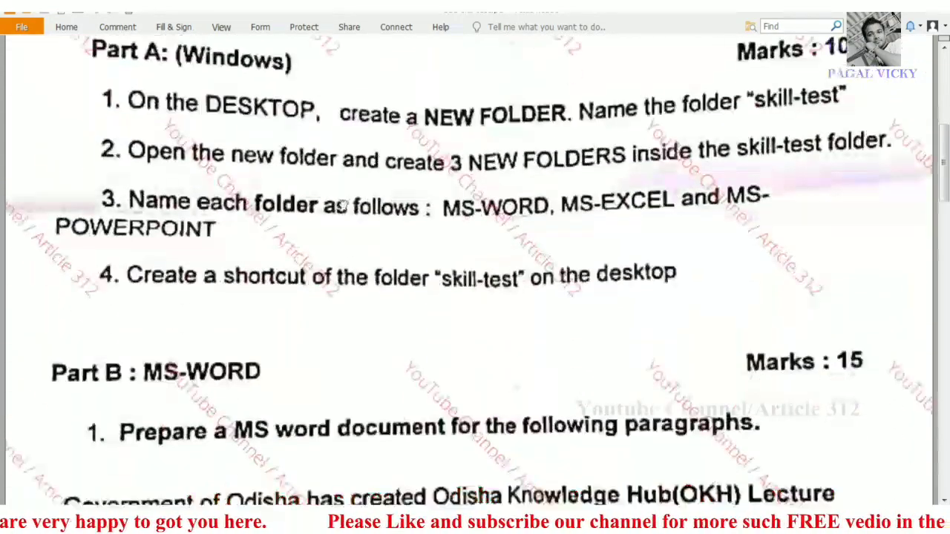
# Return to the Word document, accept the grammar correction "experience." at the end of the last paragraph, and start a new paragraph.
pyautogui.scroll(-5, 379, 417)
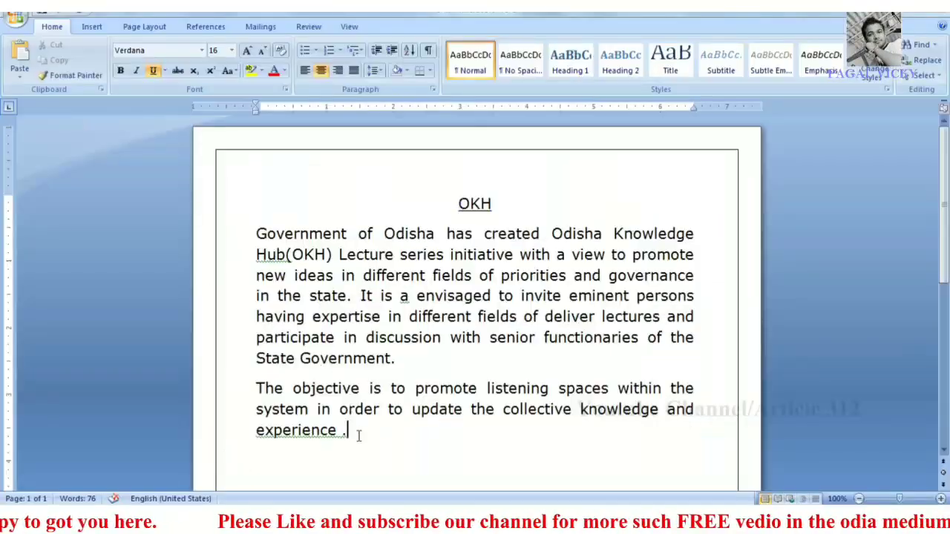
pyautogui.click(358, 436)
pyautogui.scroll(-2, 359, 435)
pyautogui.rightClick(339, 365)
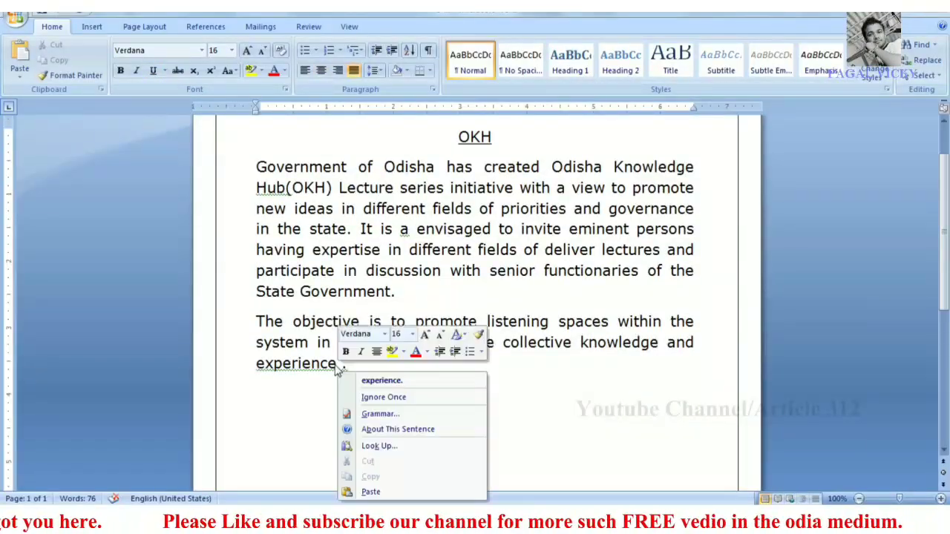
pyautogui.click(383, 382)
pyautogui.press('Return')
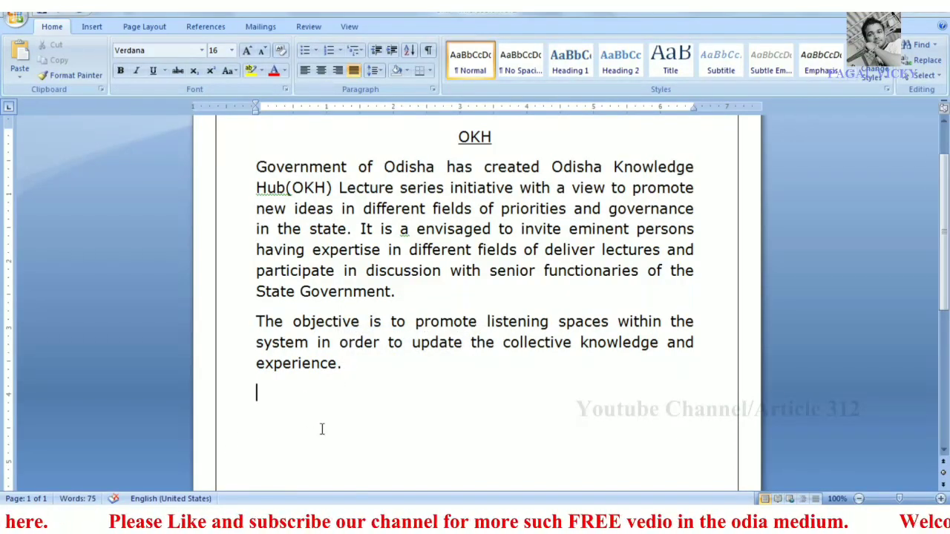
# Leave a blank line below the last paragraph and add the heading "How to create a file:" with "Step 1)" on the following line.
pyautogui.doubleClick(308, 424)
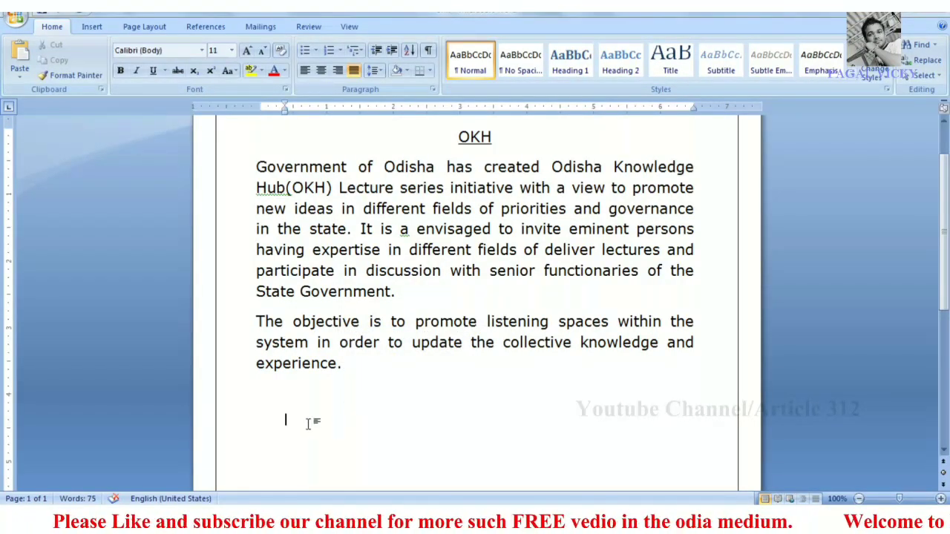
pyautogui.click(330, 395)
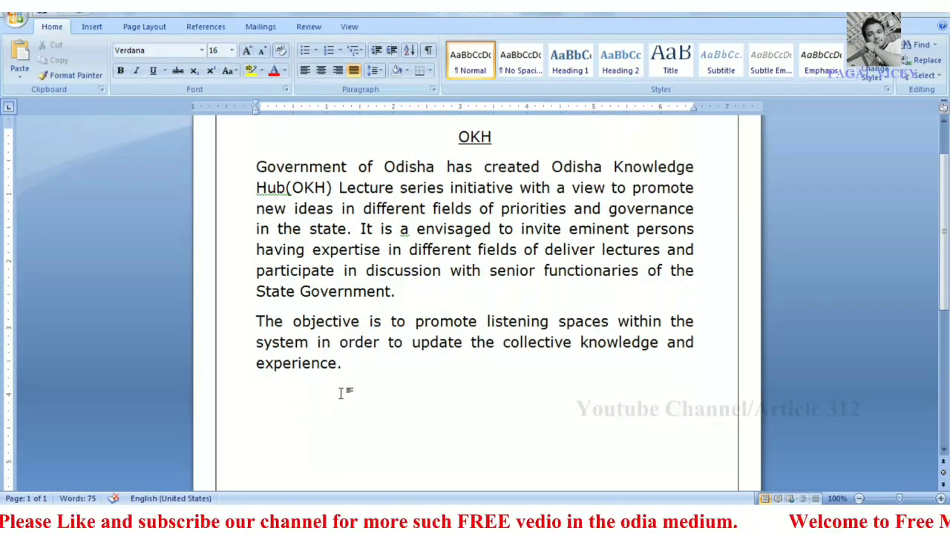
pyautogui.scroll(-1, 391, 393)
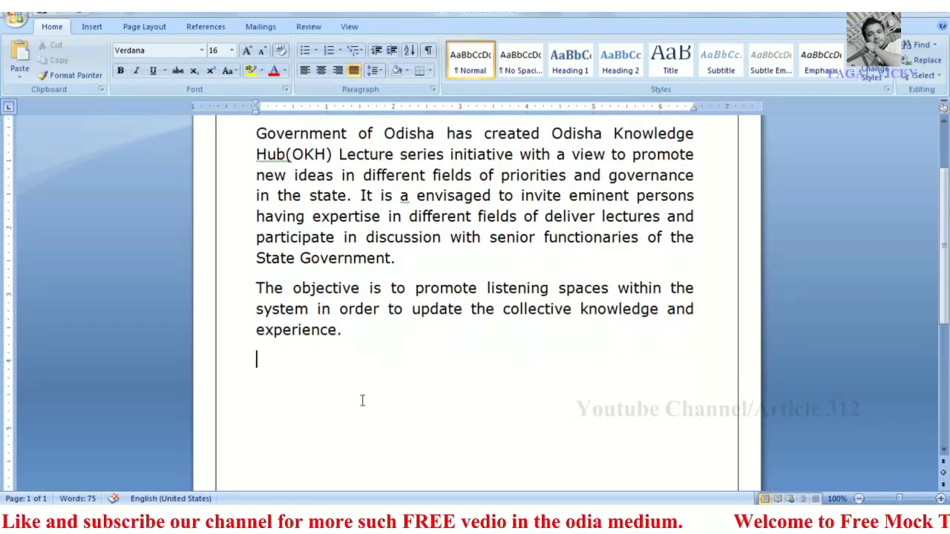
pyautogui.press('Return')
pyautogui.write('How  ')
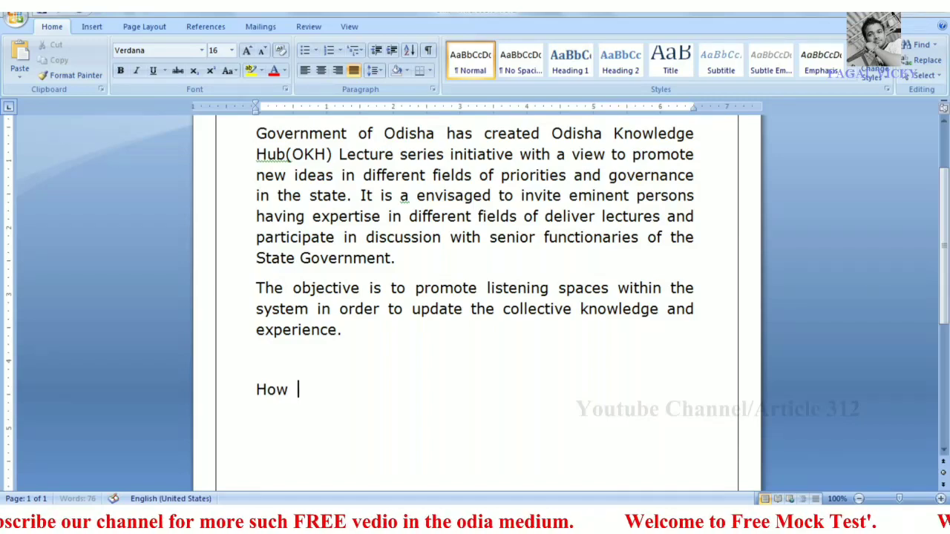
pyautogui.write('to create a')
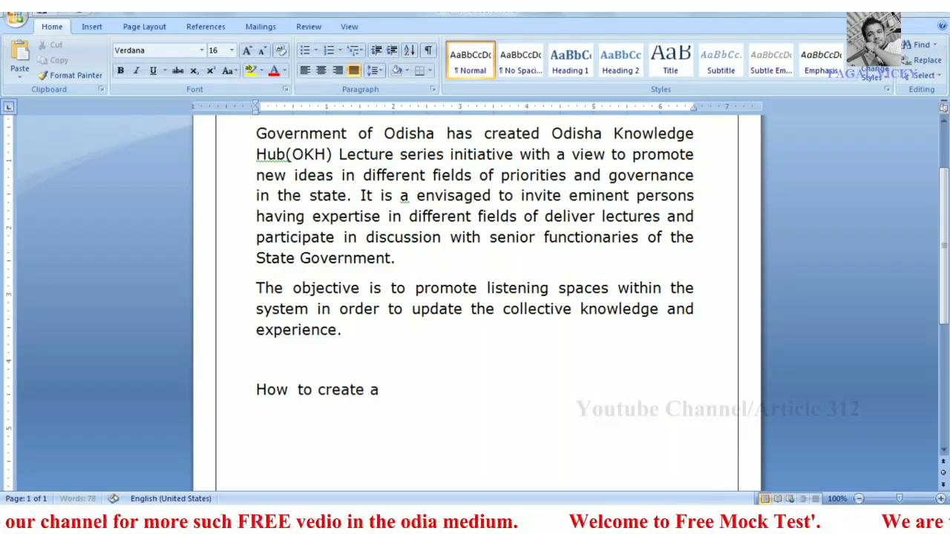
pyautogui.write(' file: ')
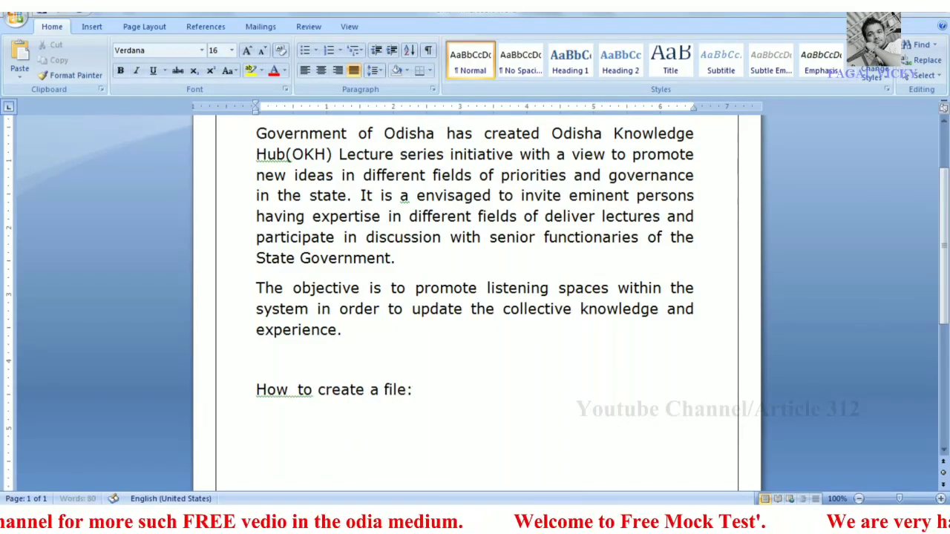
pyautogui.write('Step 1')
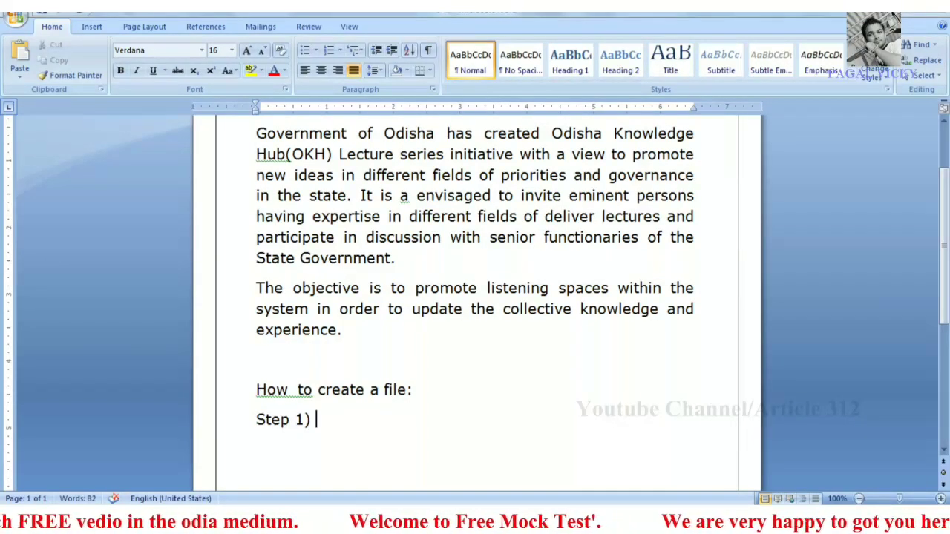
# Show the desktop and examine its options for creating a new Microsoft Office Word Document, without creating one.
pyautogui.press('super+d')
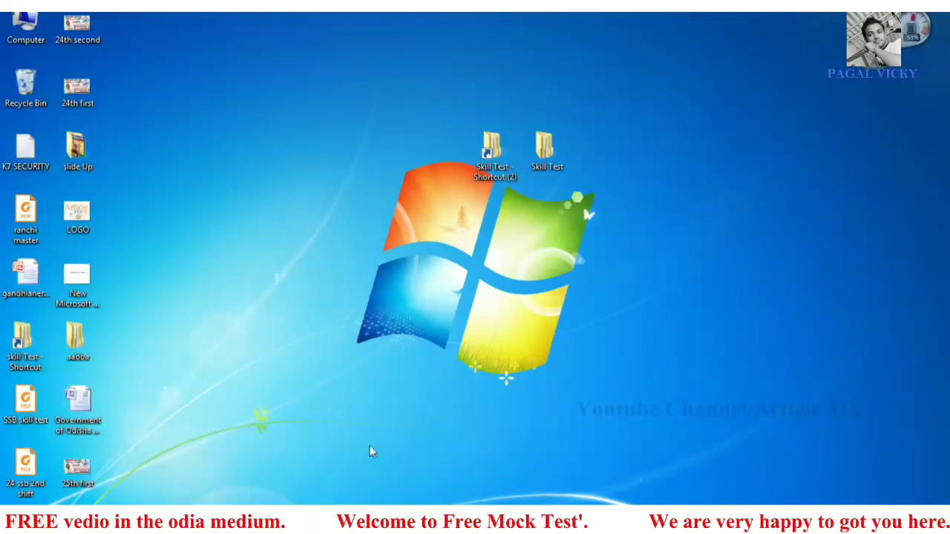
pyautogui.rightClick(250, 187)
pyautogui.moveTo(299, 322)
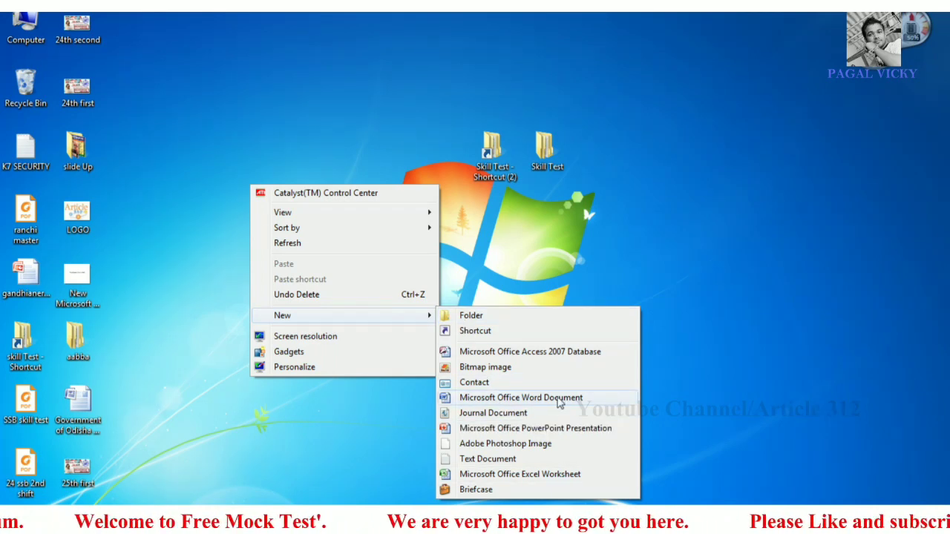
pyautogui.click(186, 280)
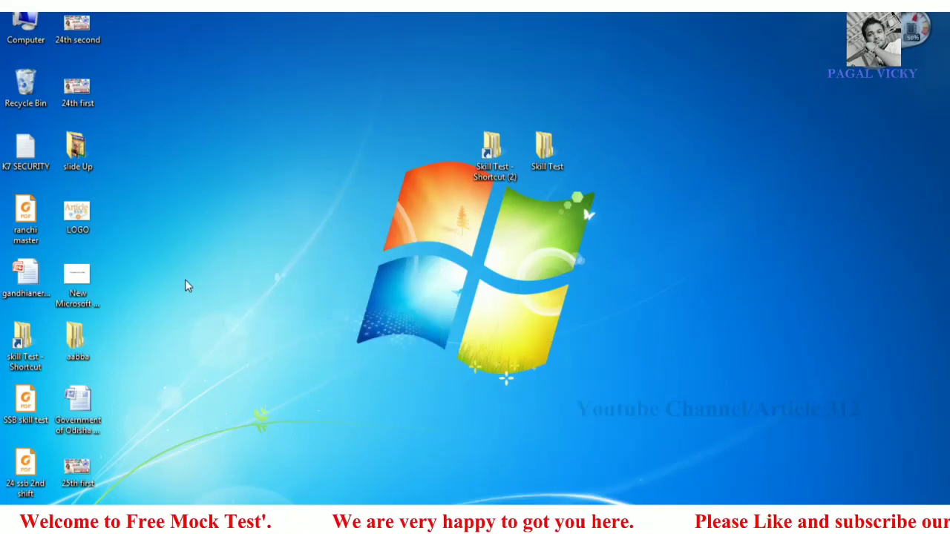
# Search the computer's programs for "off" to locate Microsoft Office Word 2007, and close the search without launching it.
pyautogui.press('super')
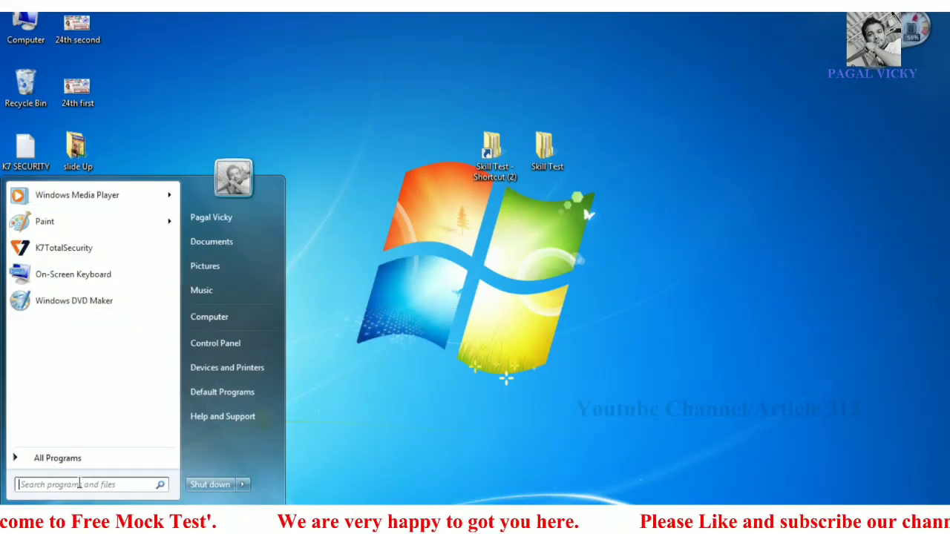
pyautogui.write('off')
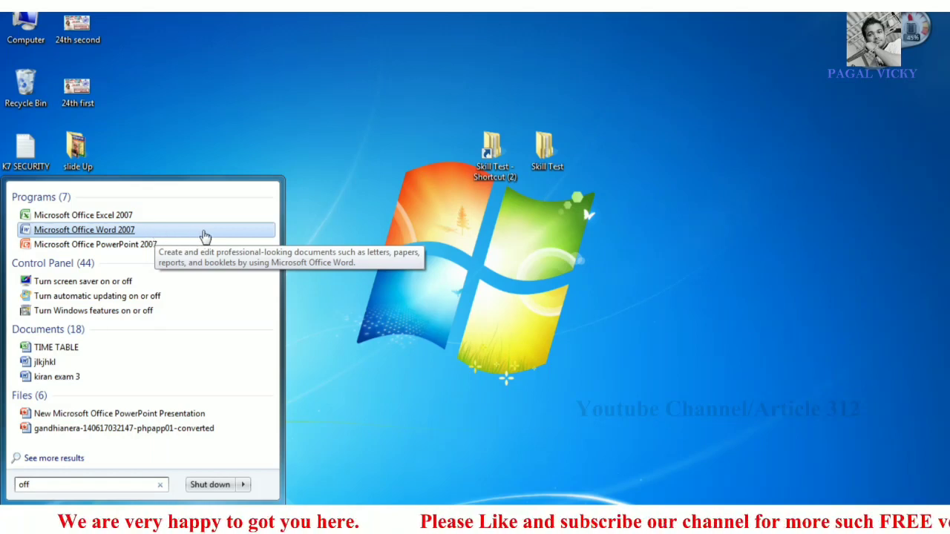
pyautogui.click(342, 138)
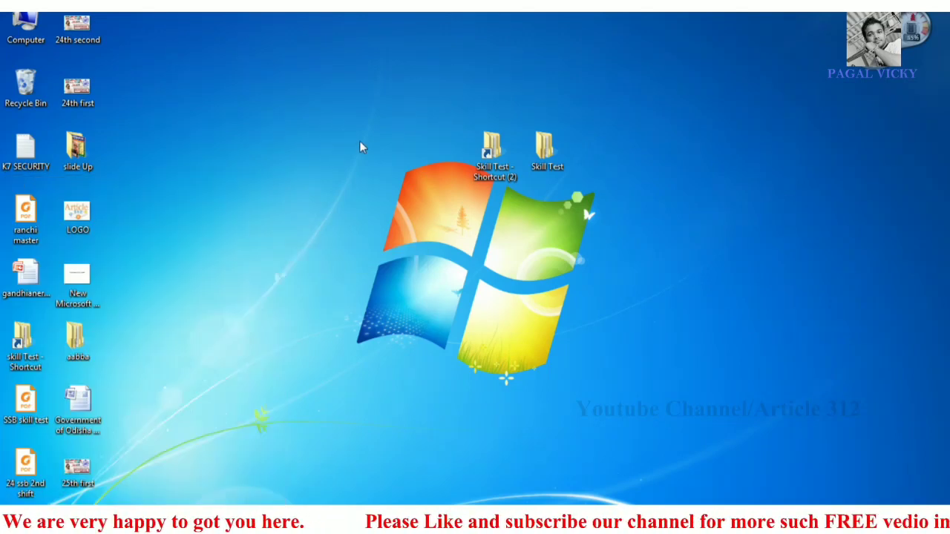
# Review the desktop's new-item options once more, dismiss them, and switch back to the OKH document in Word.
pyautogui.rightClick(255, 202)
pyautogui.moveTo(396, 340)
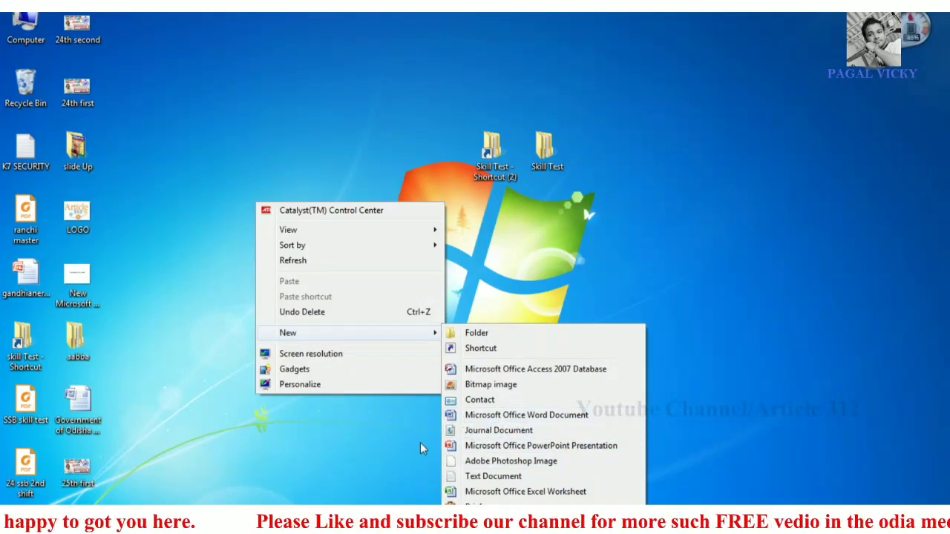
pyautogui.click(278, 448)
pyautogui.click(371, 520)
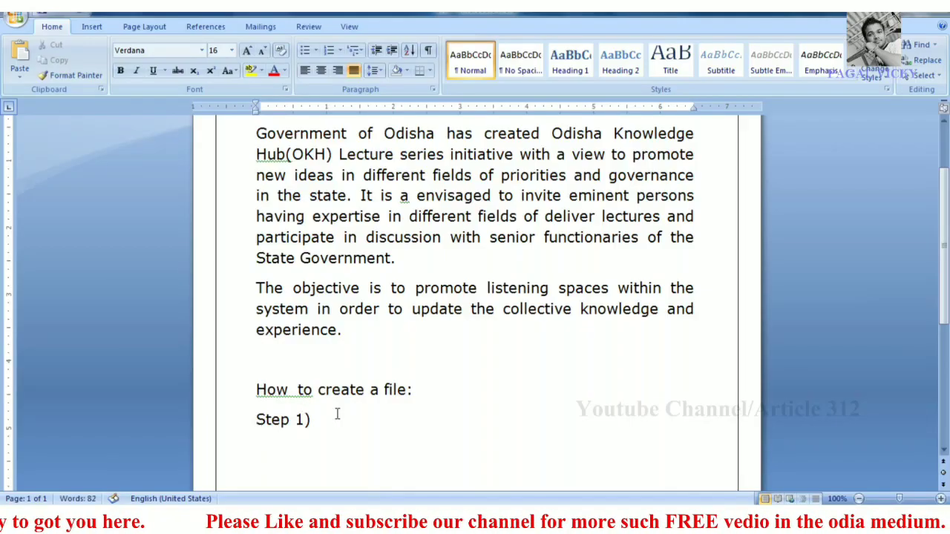